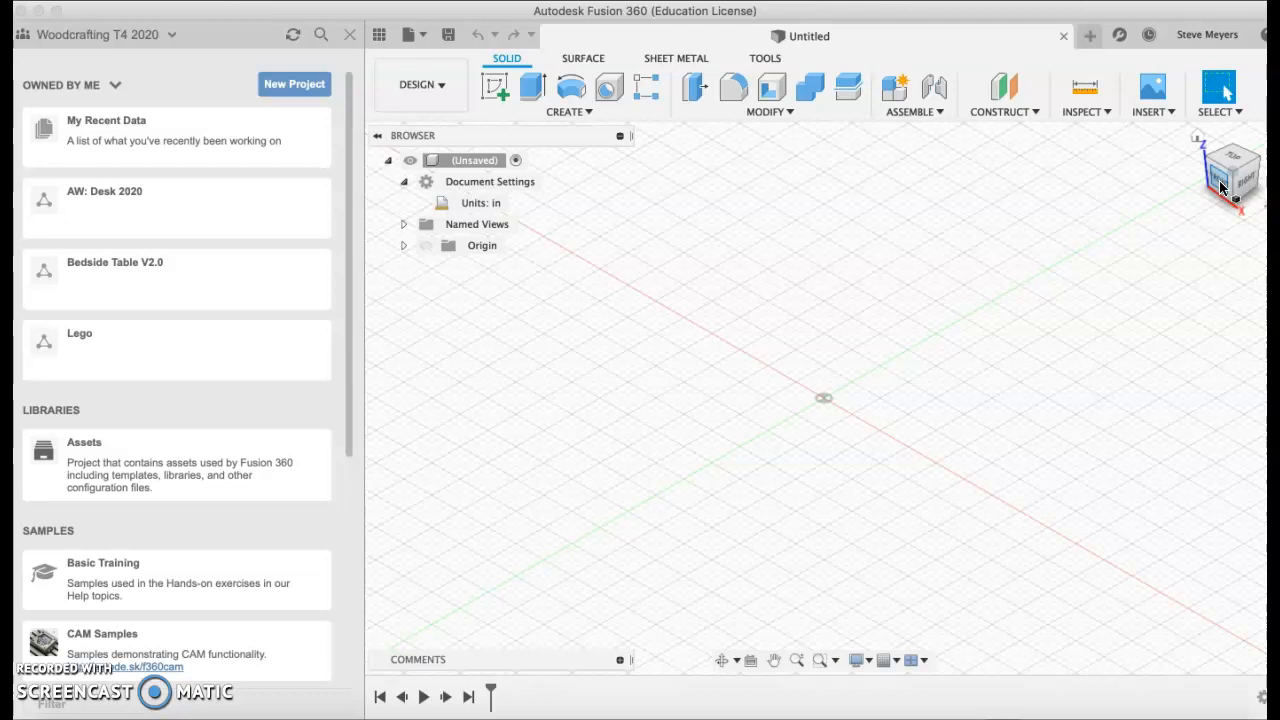
left_click(1220, 187)
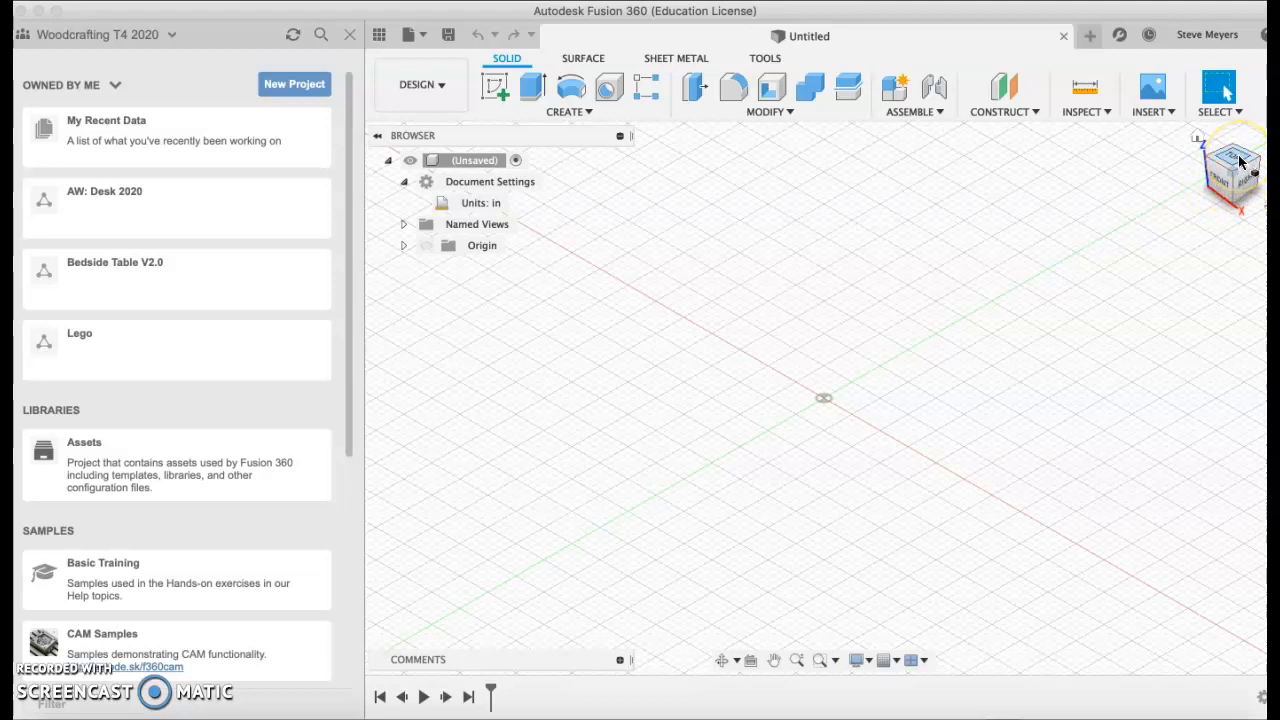
left_click(1150, 243)
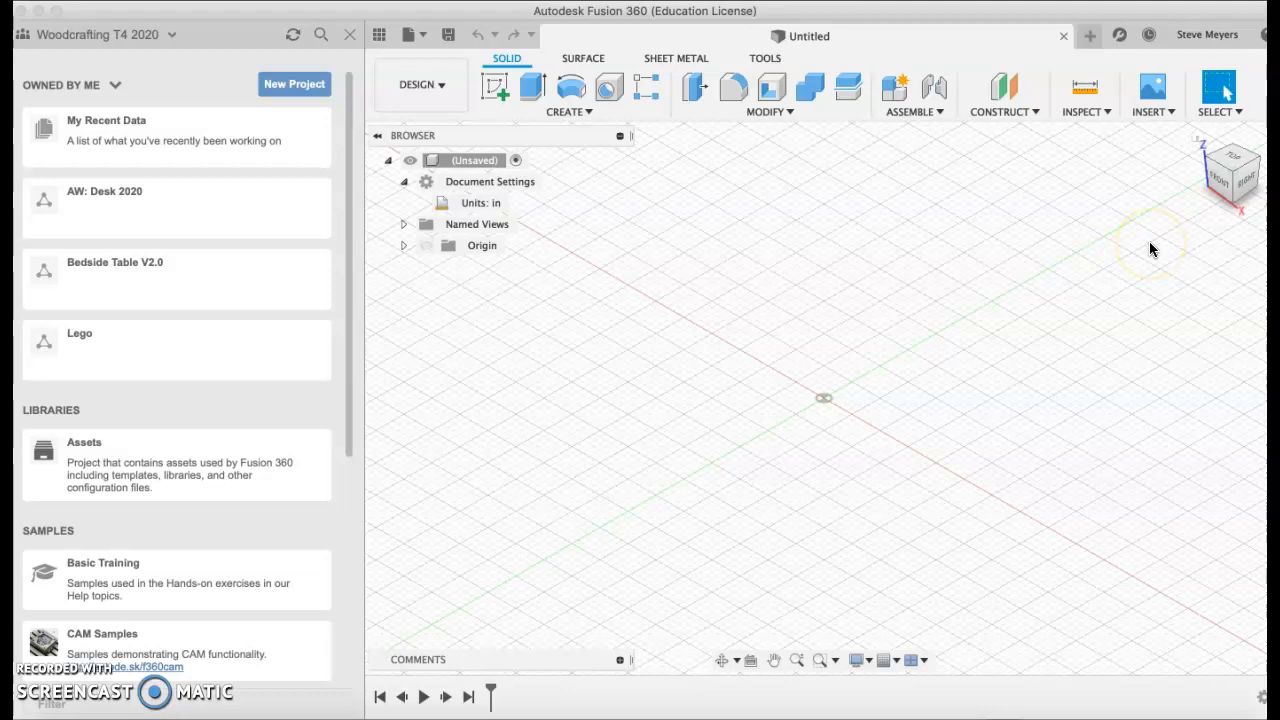
left_click(1165, 211)
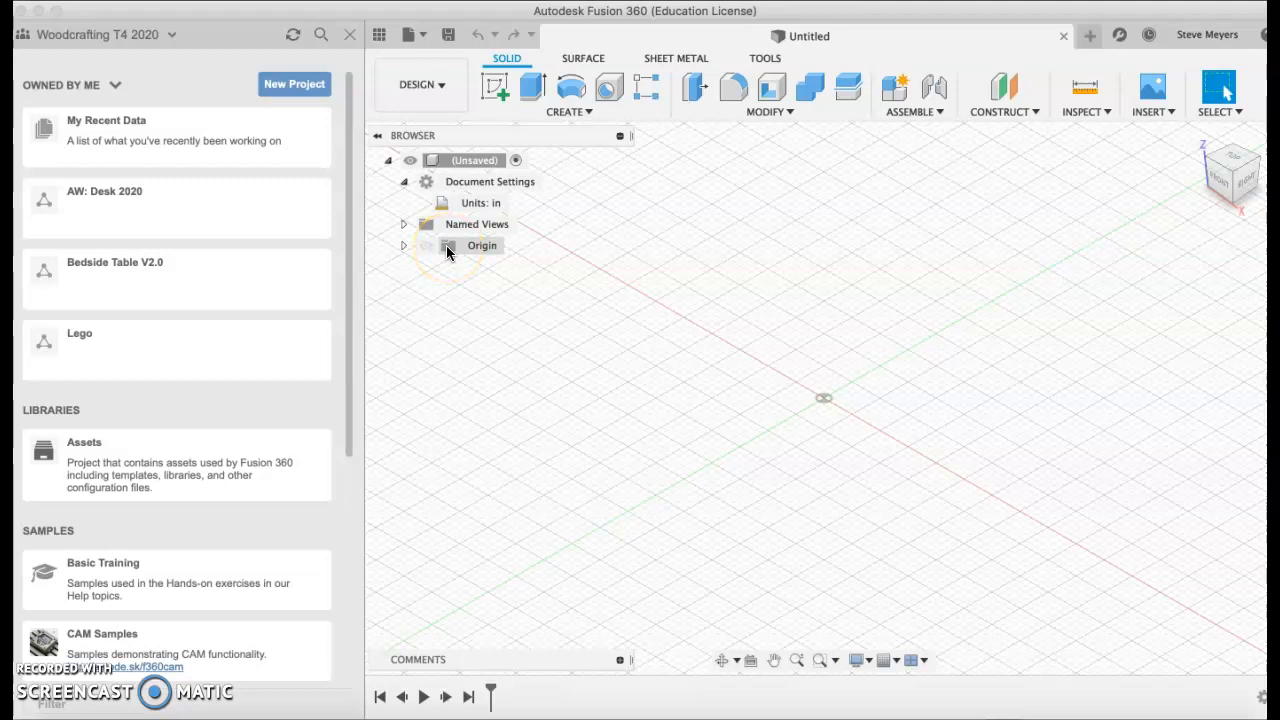
Check the unit type in the document's active units settings, then cancel the dialog.
left_click(403, 183)
left_click(403, 183)
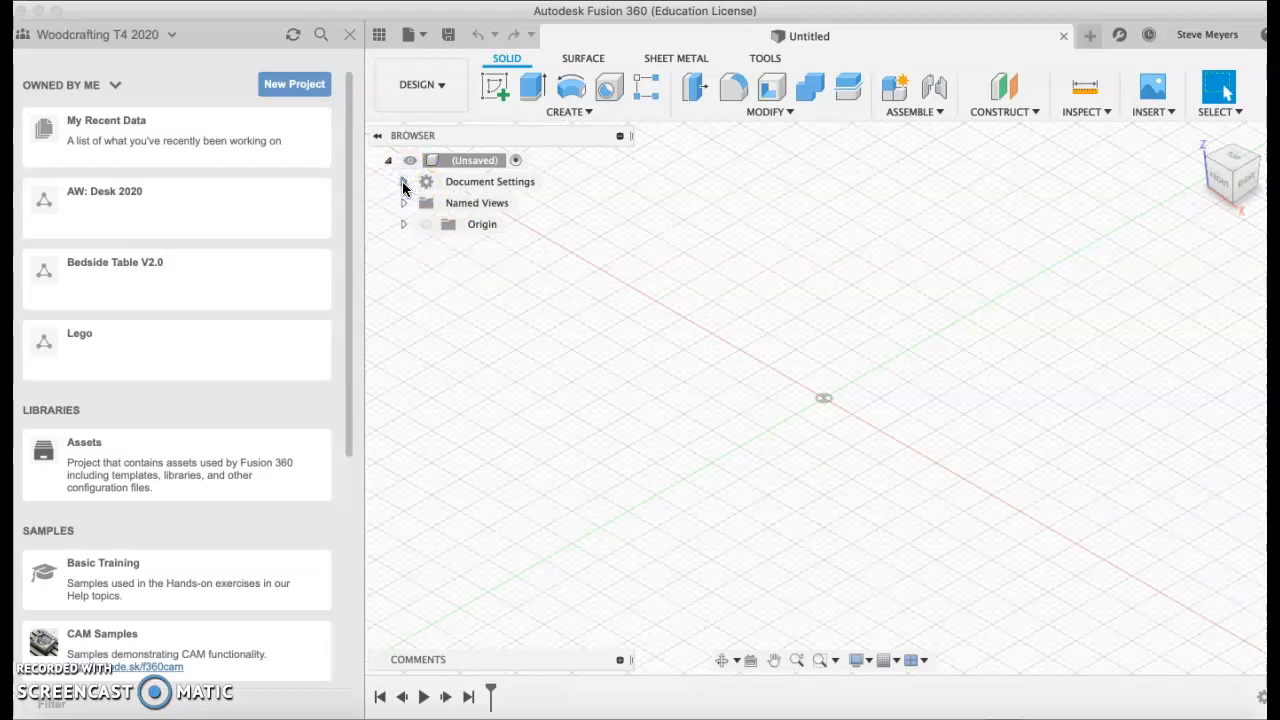
left_click(404, 183)
mouse_move(457, 201)
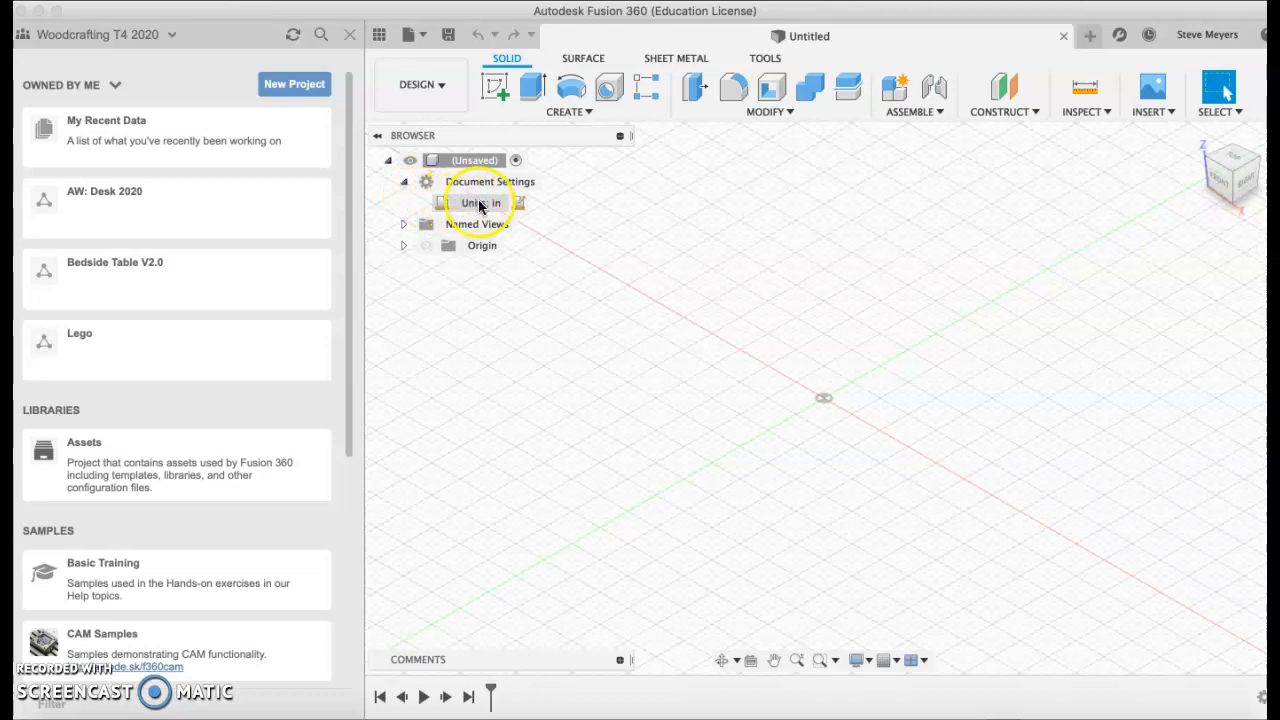
left_click(516, 203)
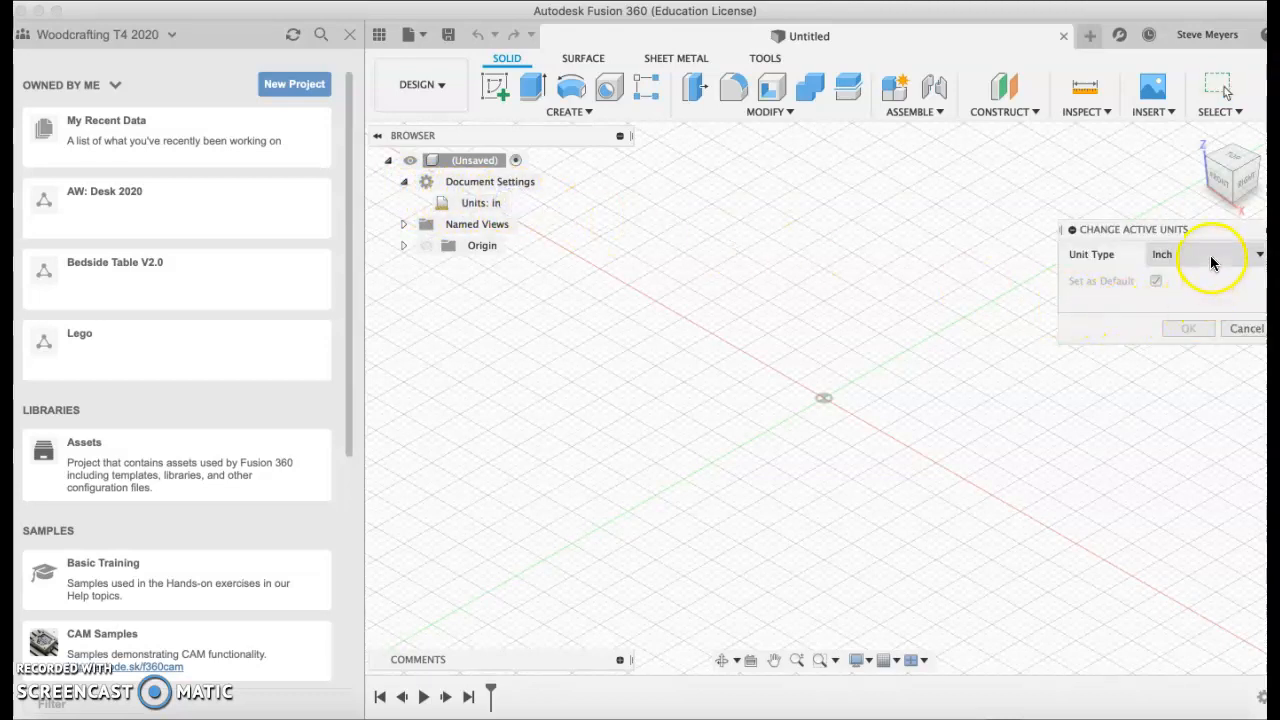
left_click(1240, 329)
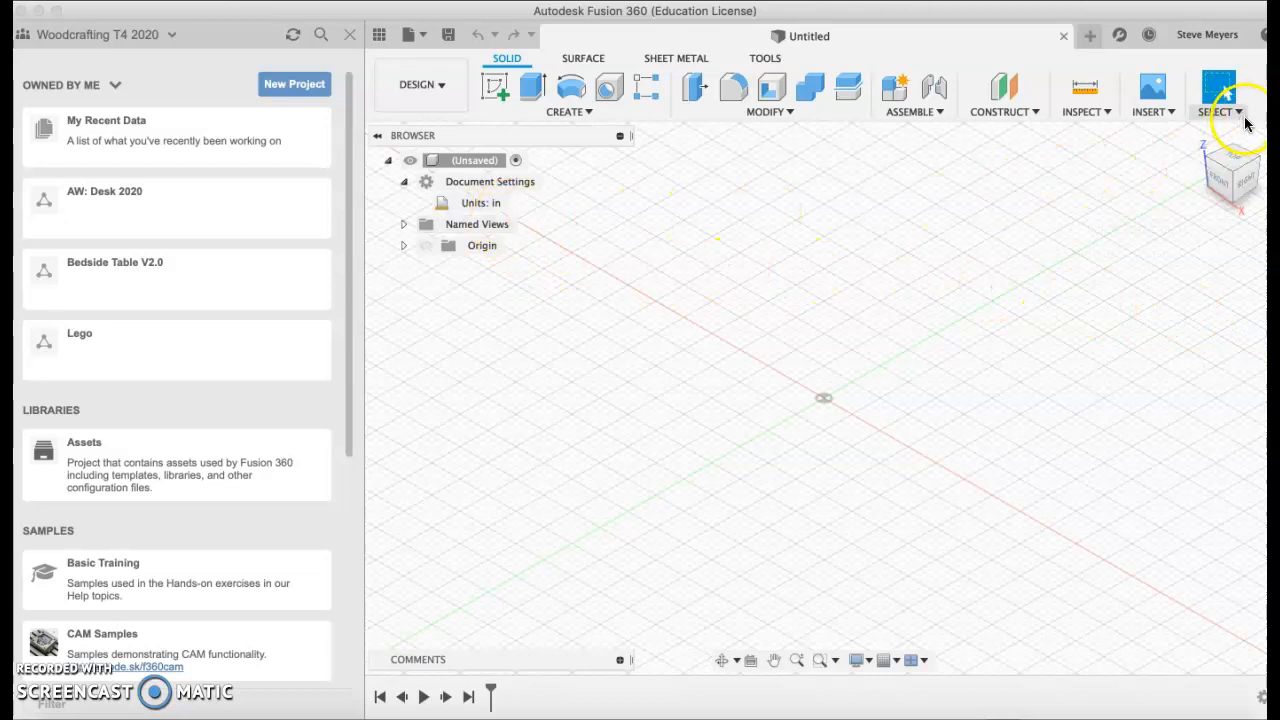
In the preferences for unit and value display, set general precision to 0.1234 and the foot and inch display format to Fractional.
left_click(1219, 39)
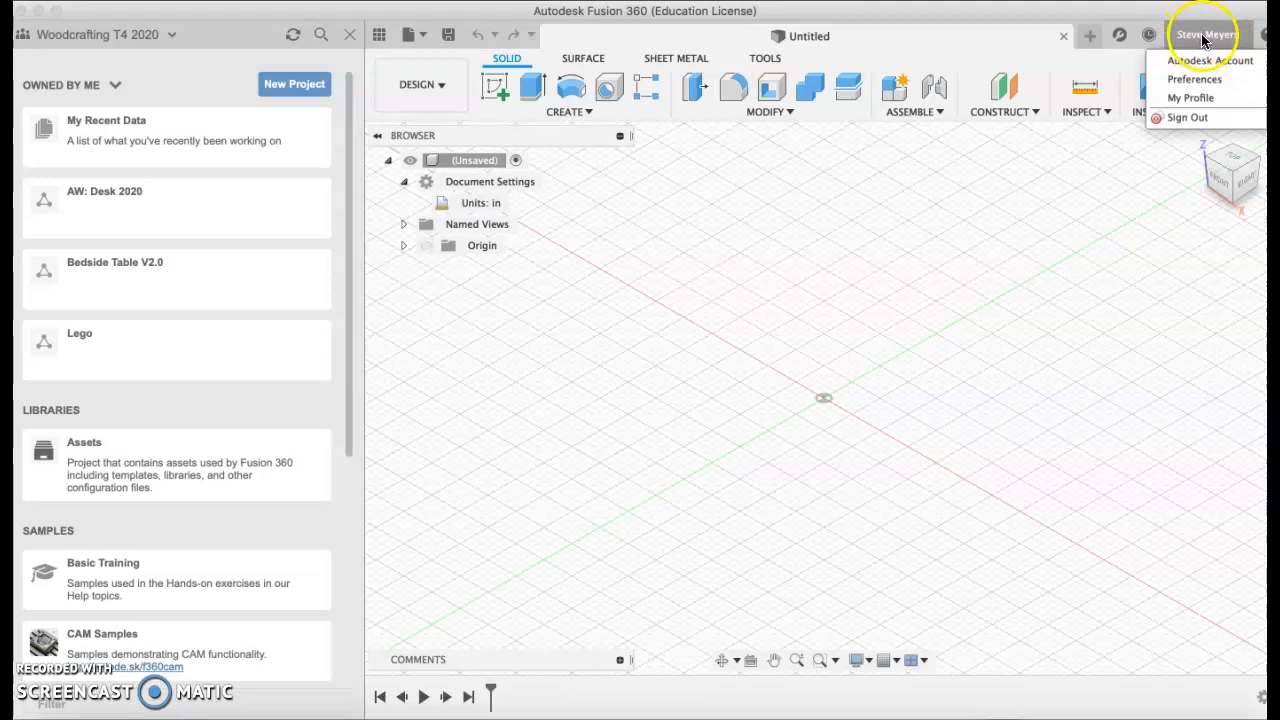
left_click(1198, 80)
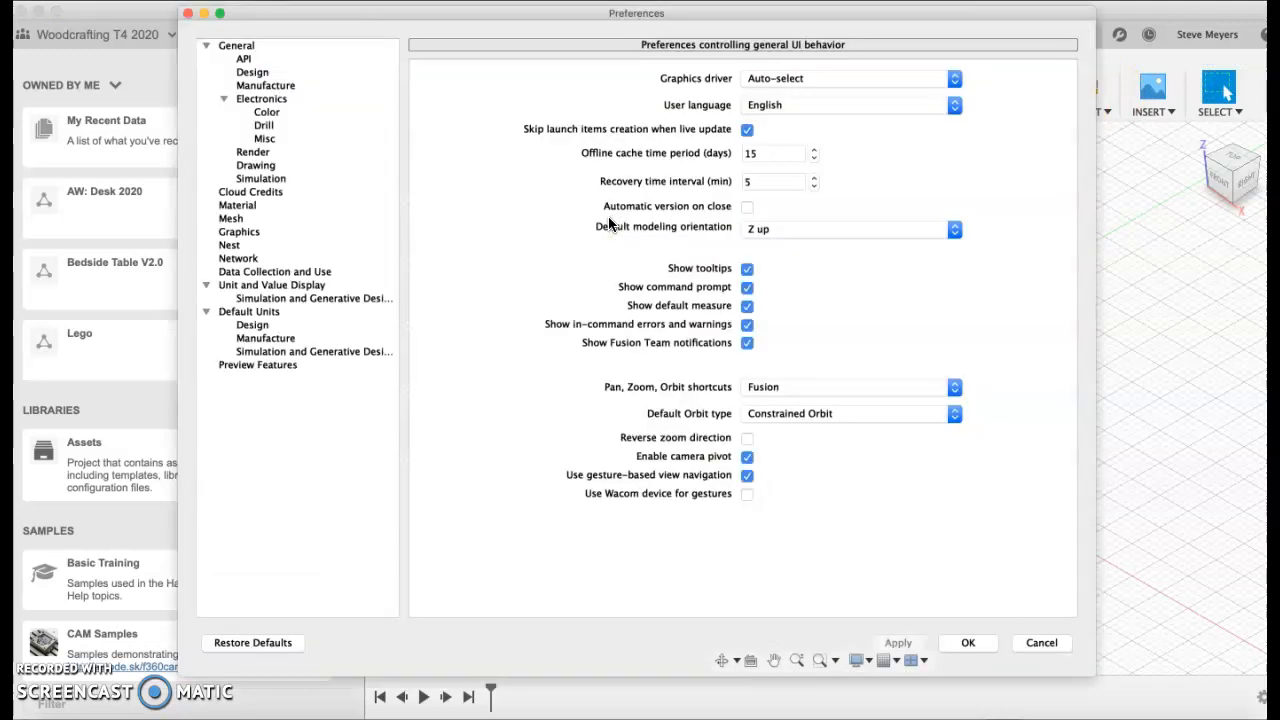
left_click(243, 285)
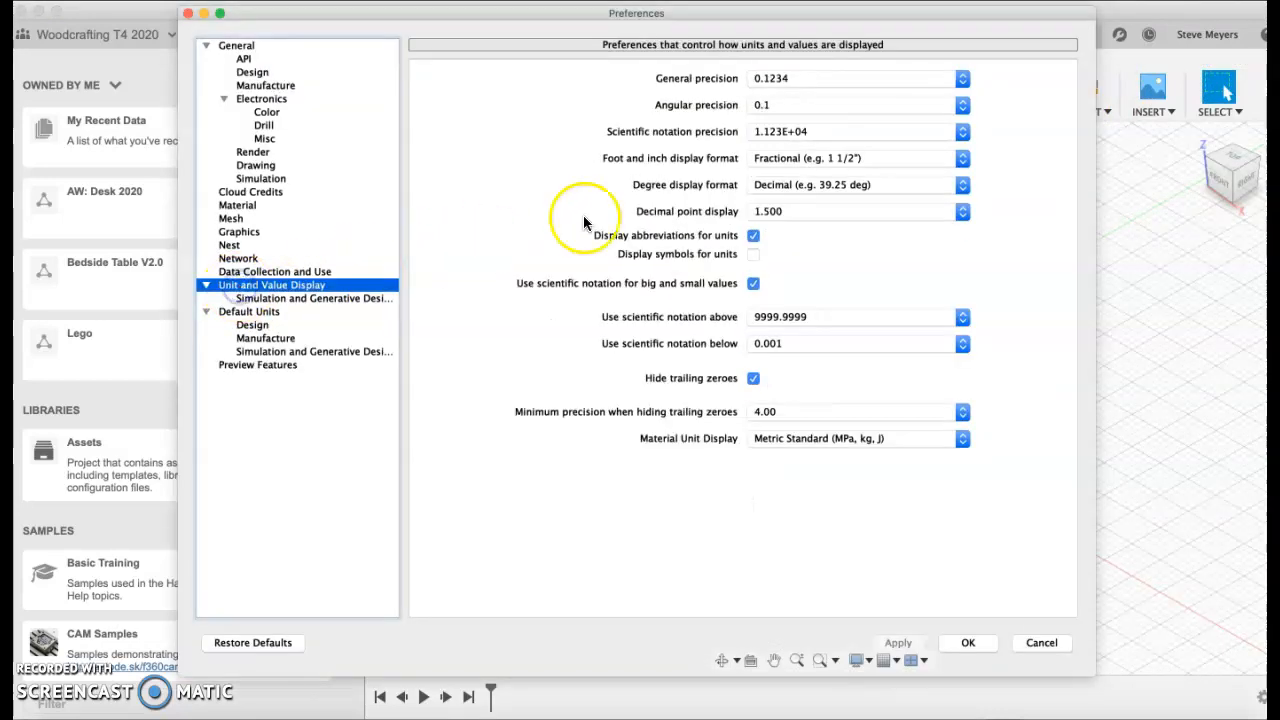
left_click(787, 79)
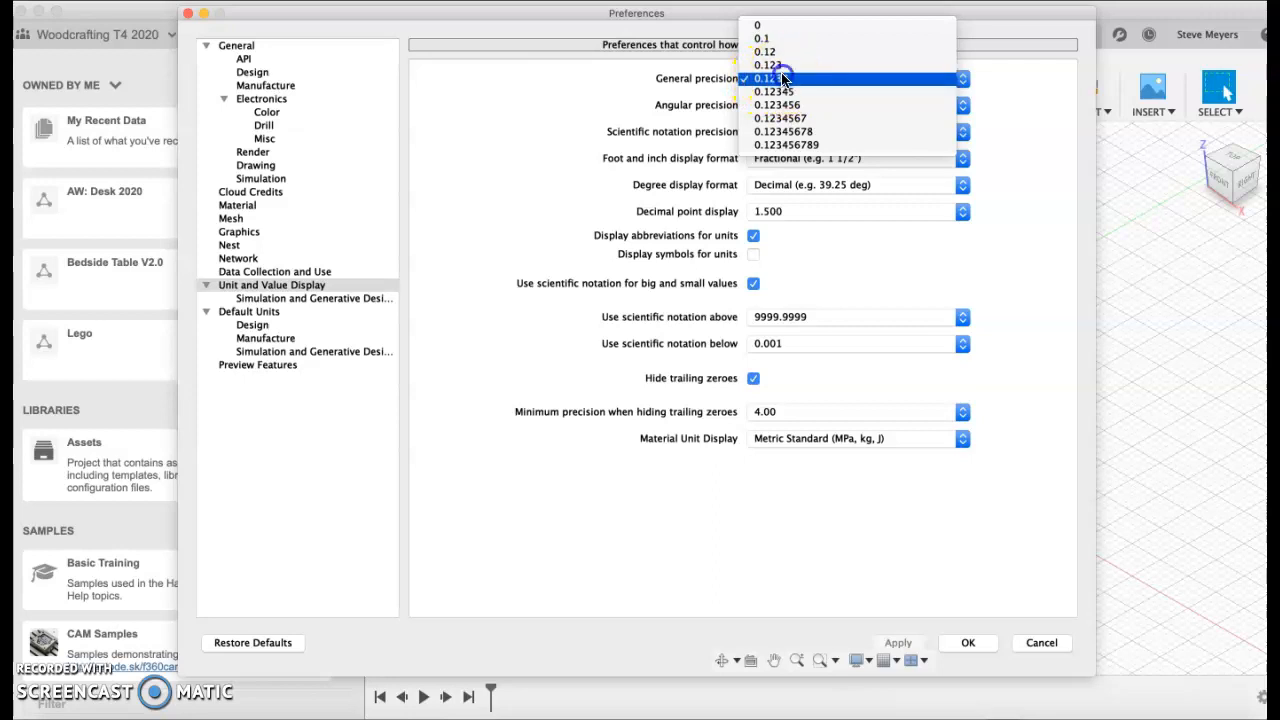
left_click(783, 80)
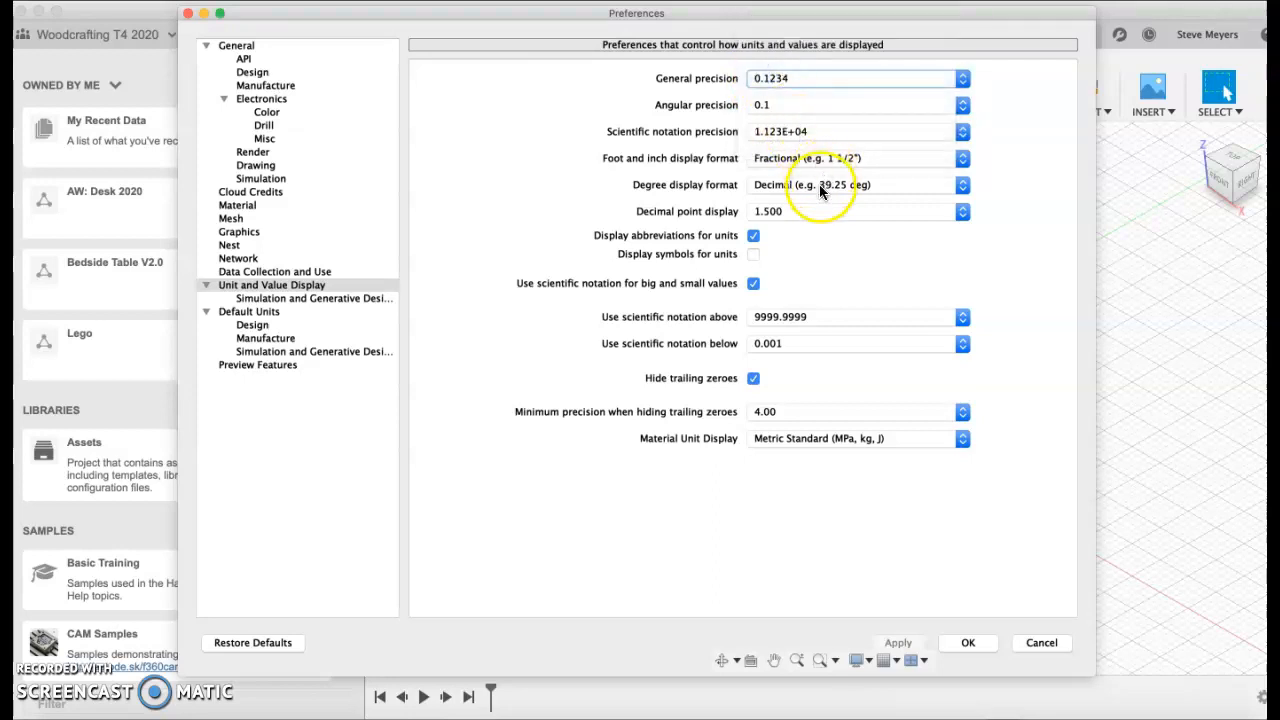
left_click(823, 159)
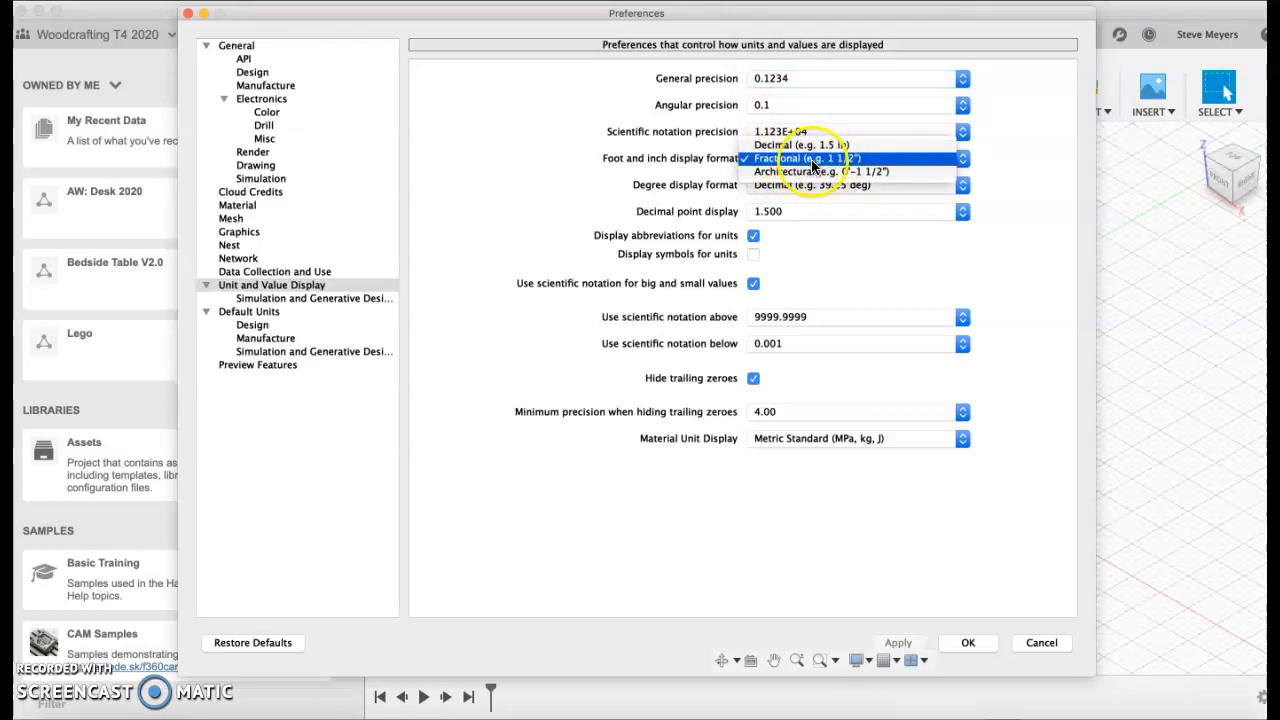
left_click(814, 162)
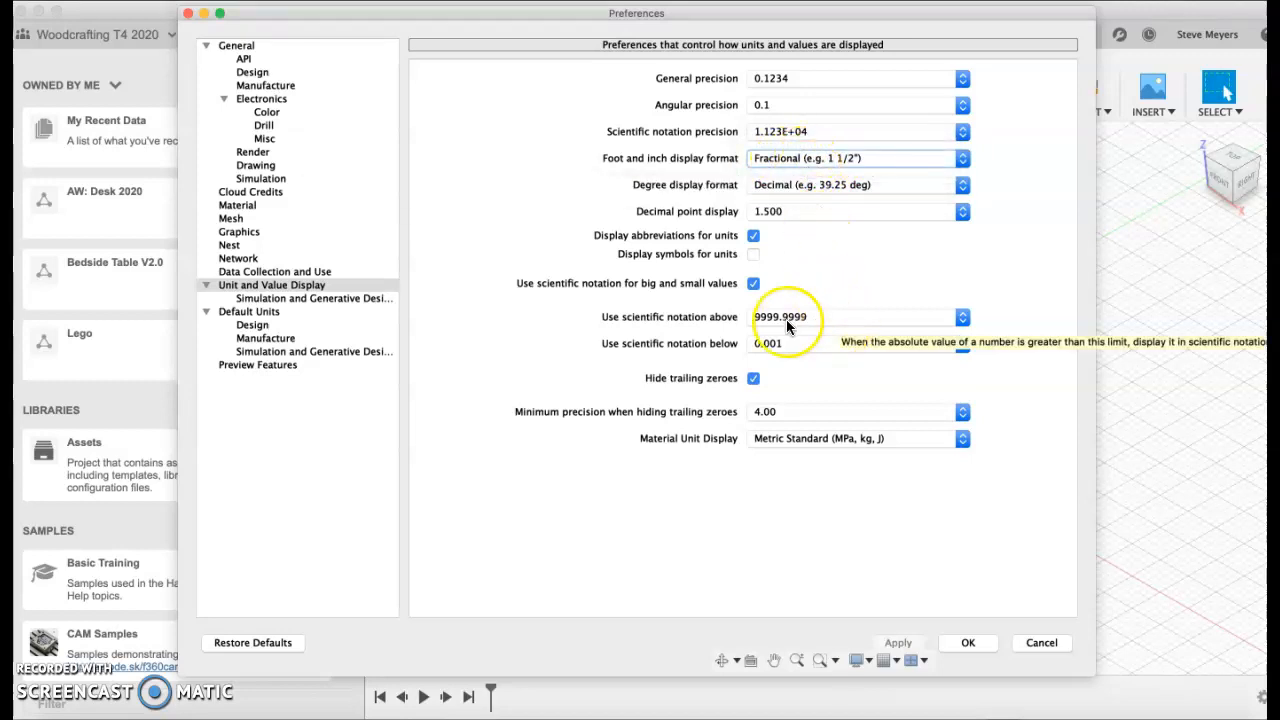
Set the default units for new designs to inches and accept the preferences.
left_click(242, 330)
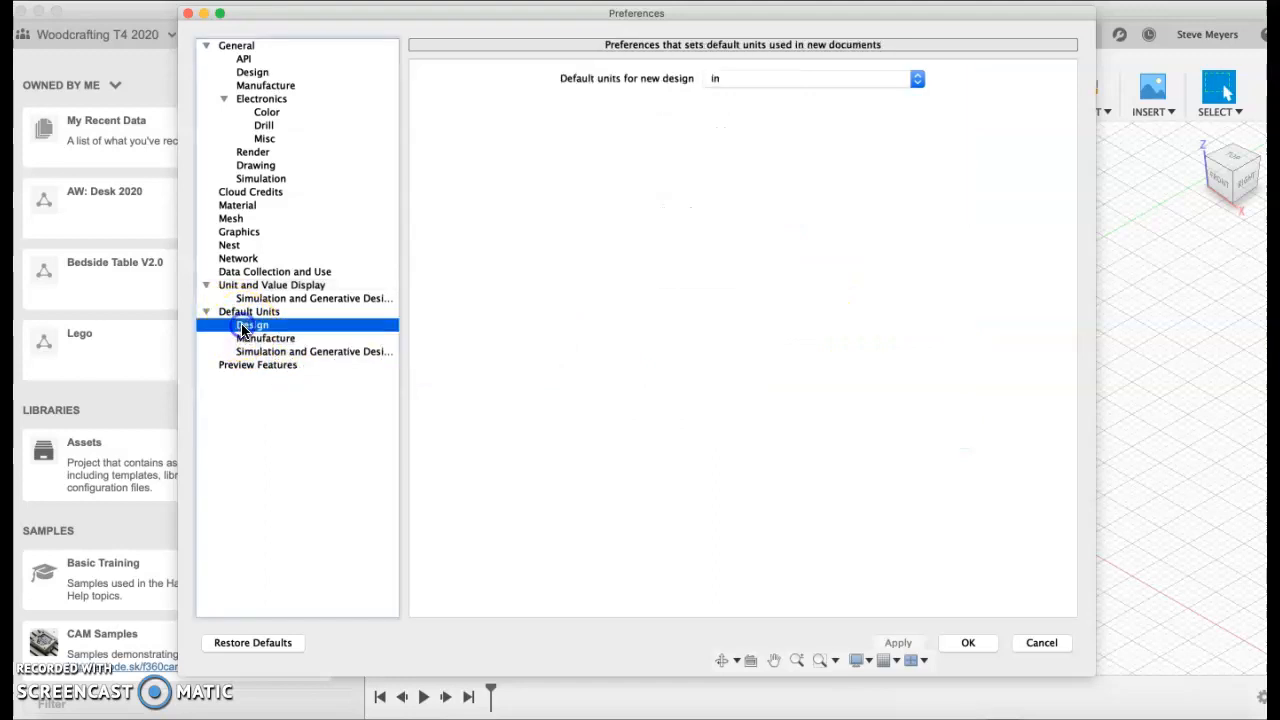
left_click(762, 82)
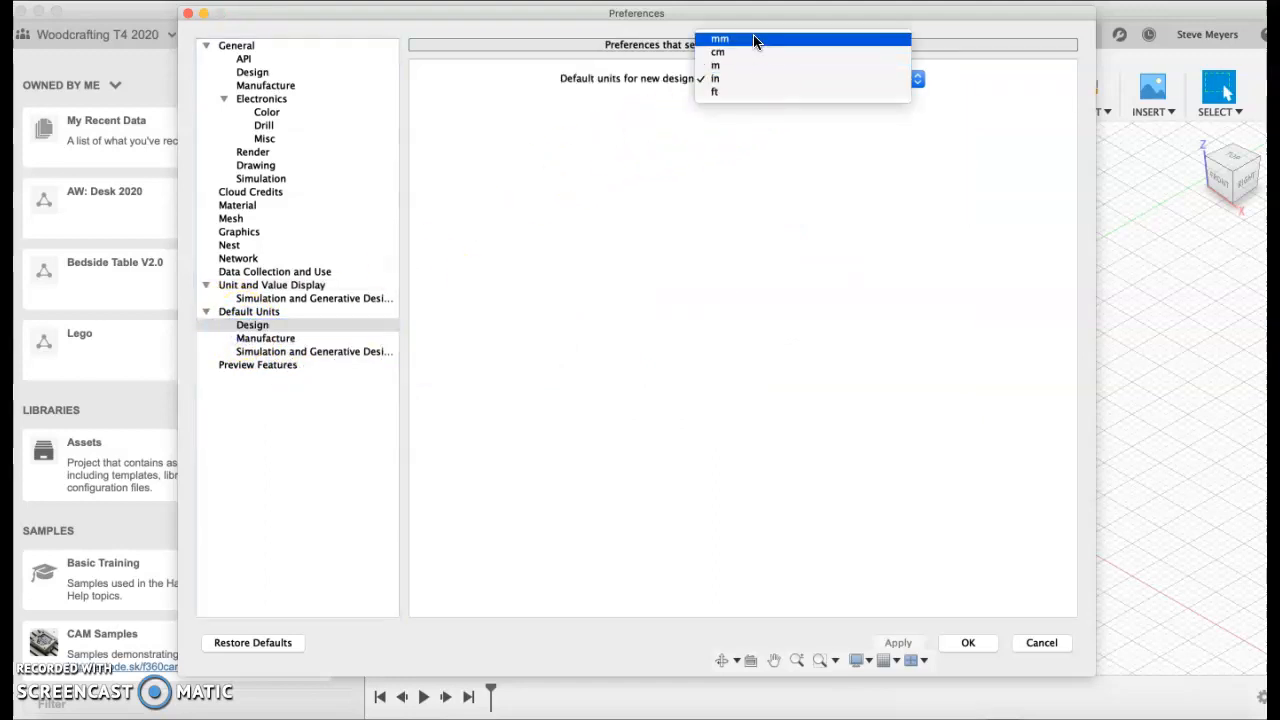
left_click(740, 78)
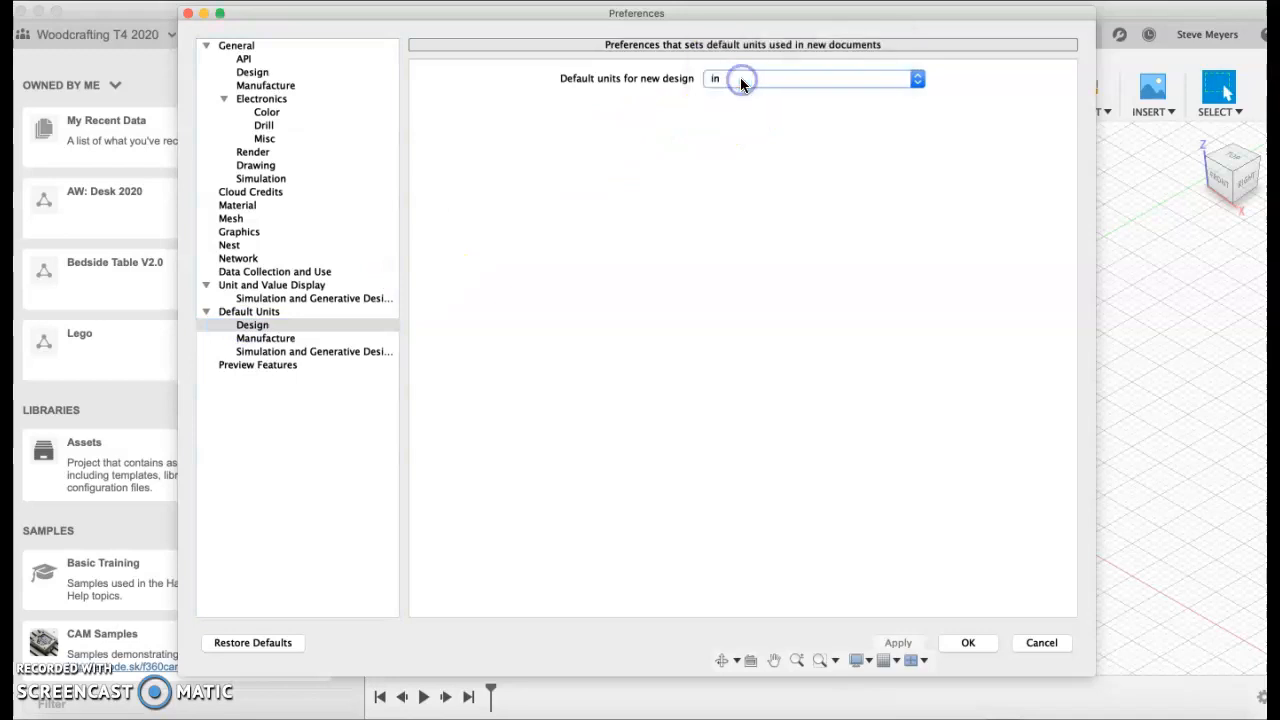
left_click(966, 640)
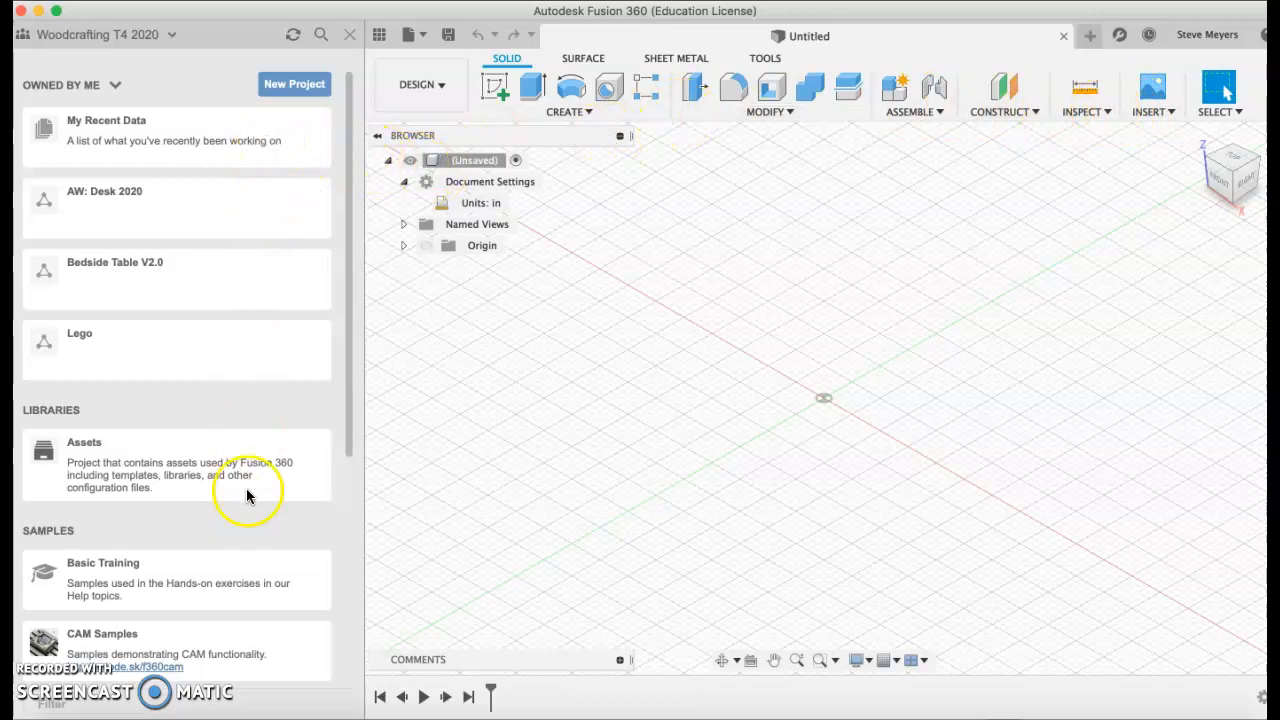
Create a new project named "Woodcrafting Project" in the team's project list.
left_click(380, 37)
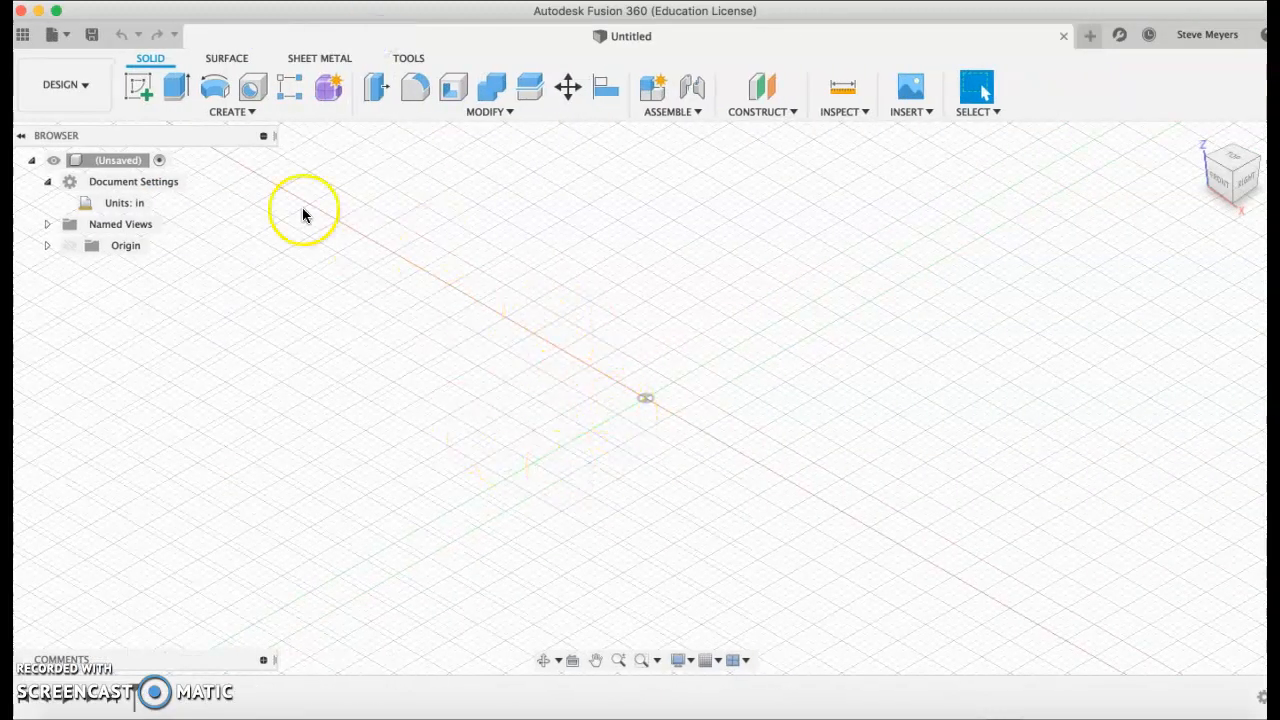
left_click(22, 34)
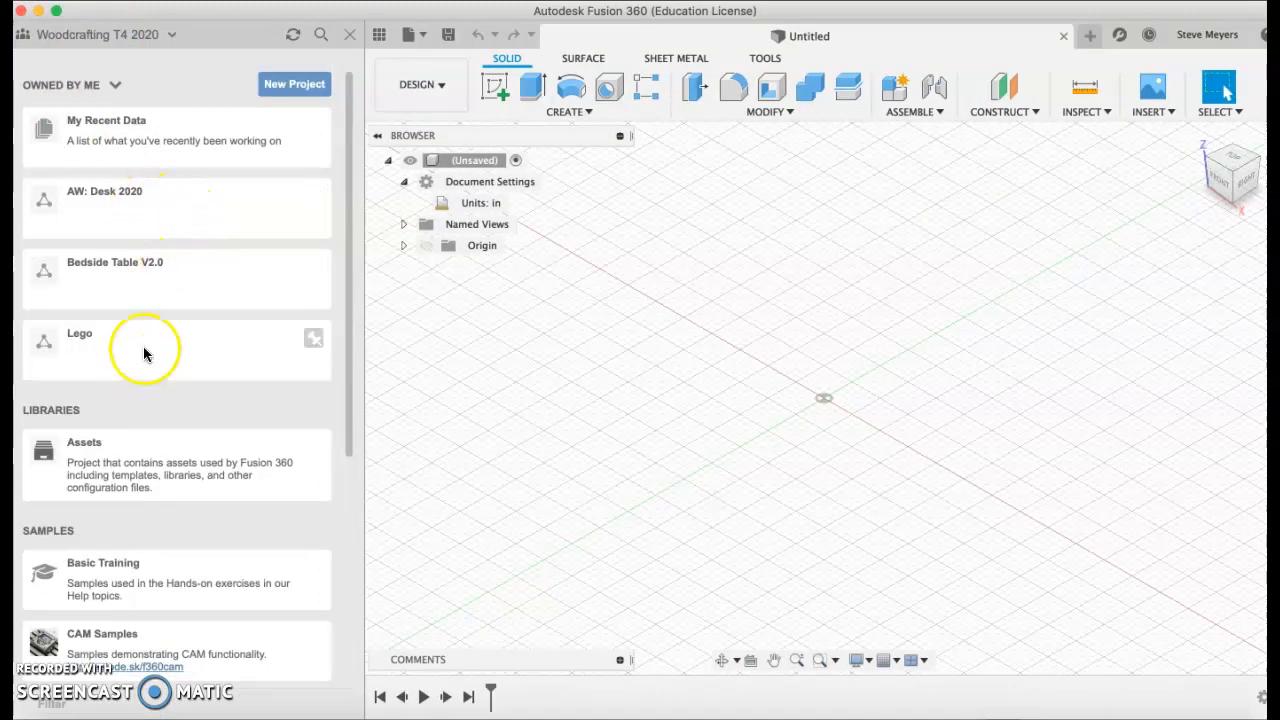
left_click(294, 86)
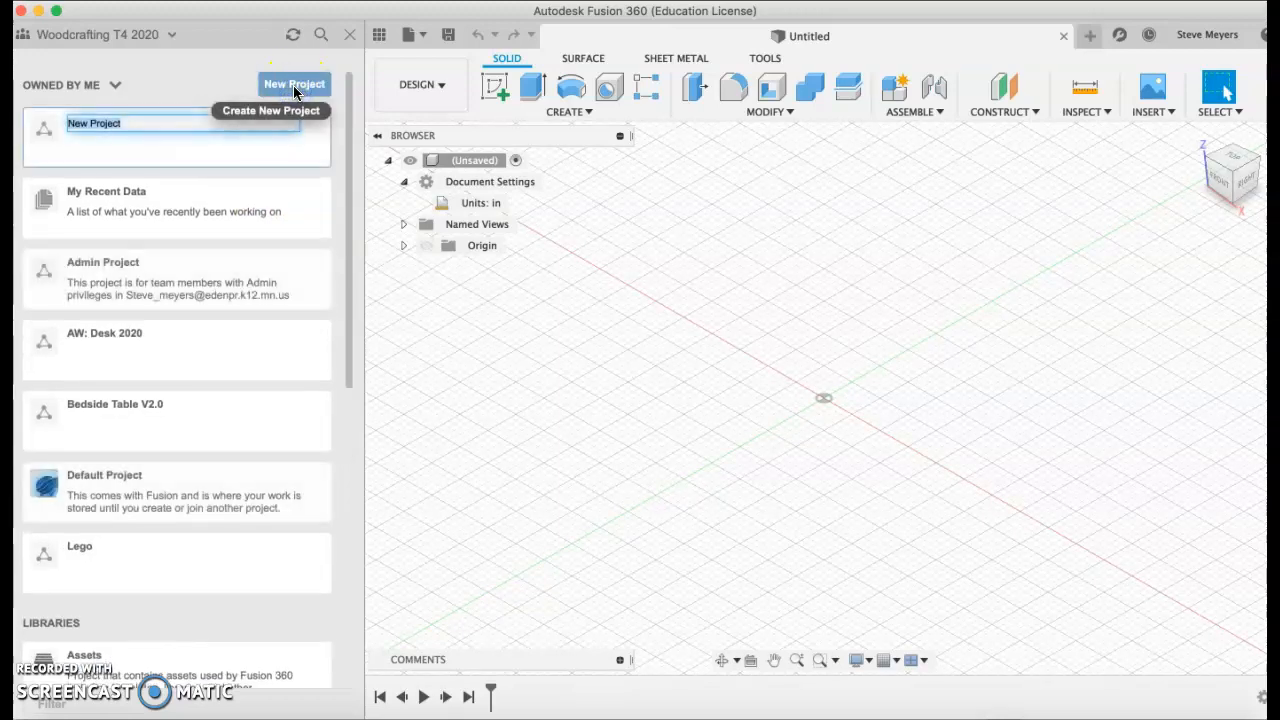
left_click(228, 110)
type("Woodcrafti")
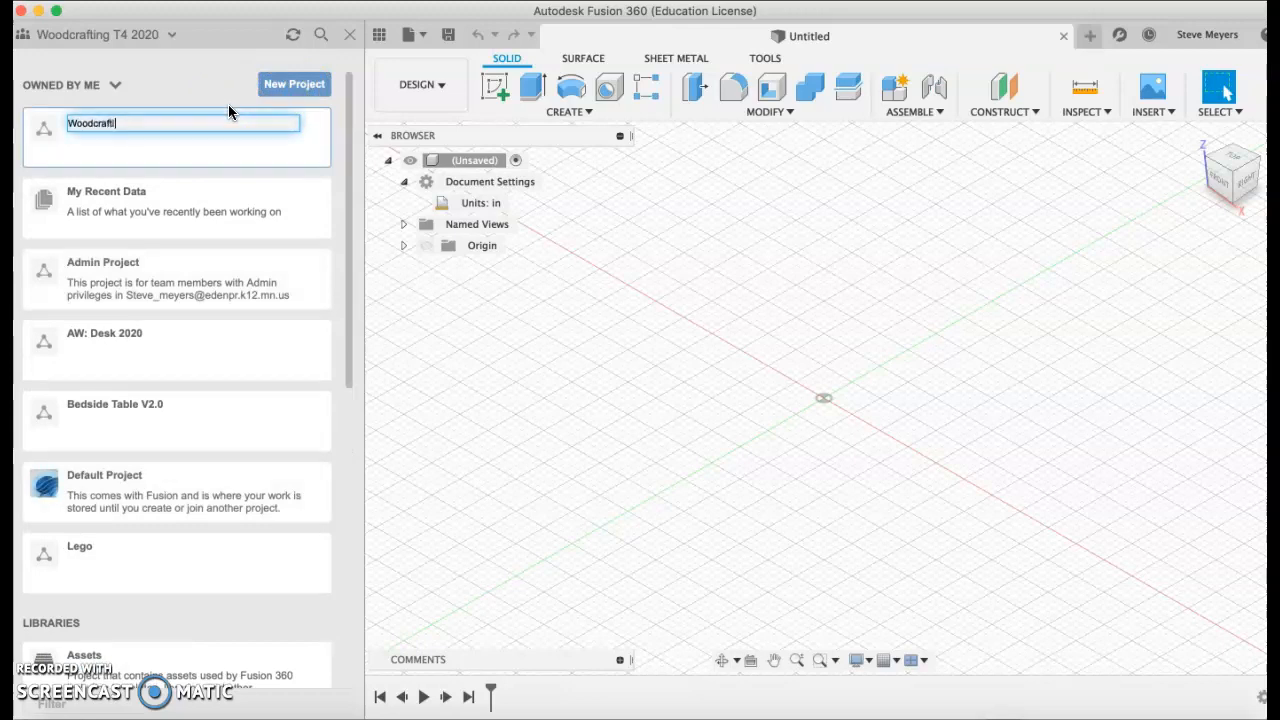
type("ng Project")
left_click(192, 20)
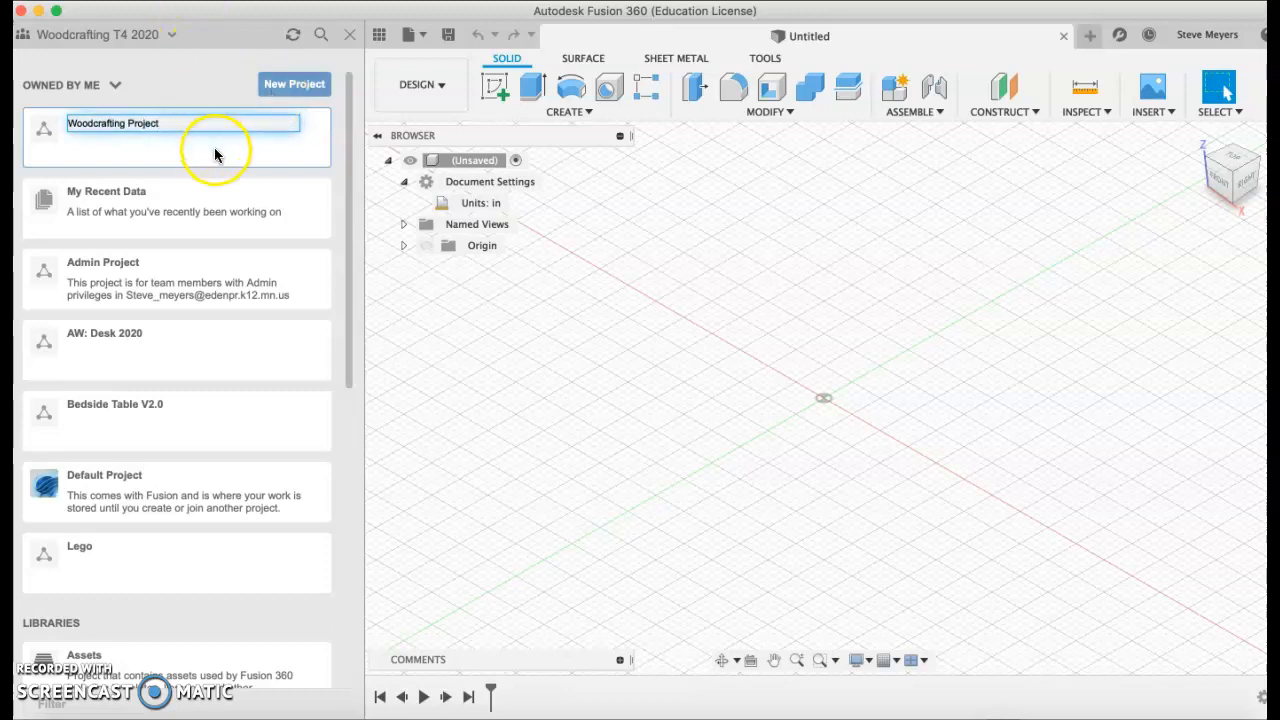
left_click(214, 150)
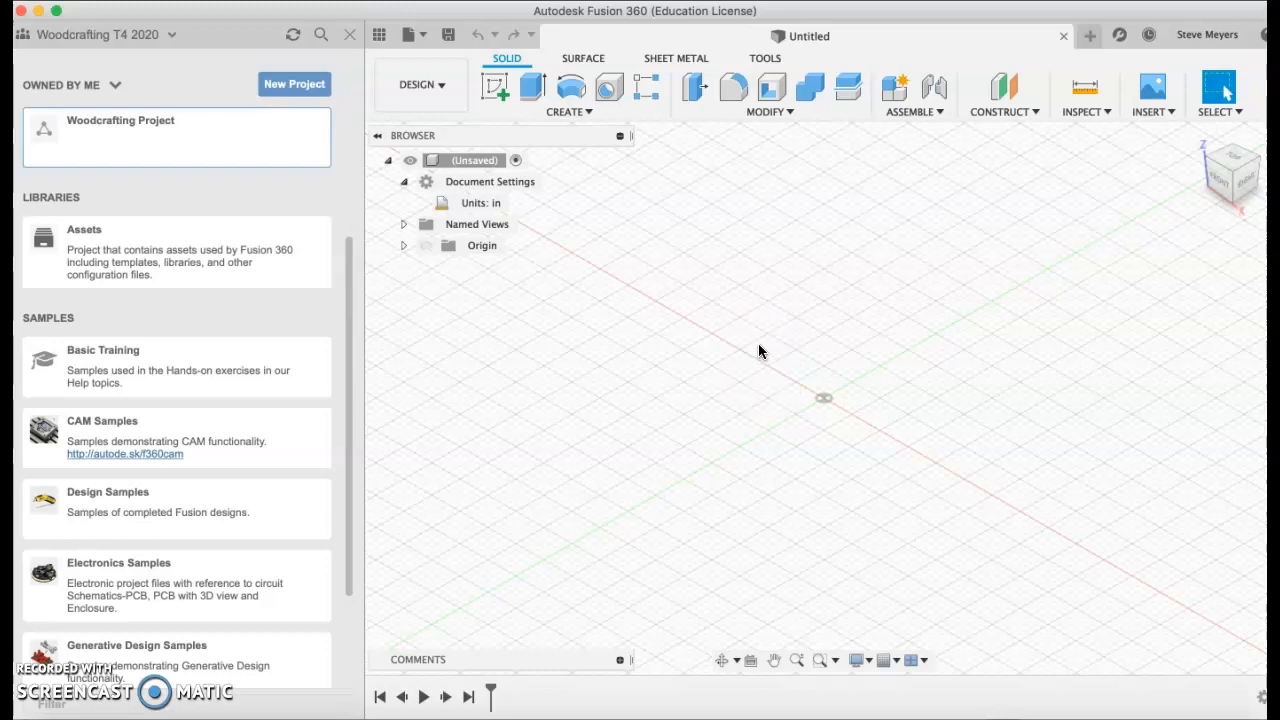
Start a new sketch on the front (XZ) origin plane.
left_click(495, 88)
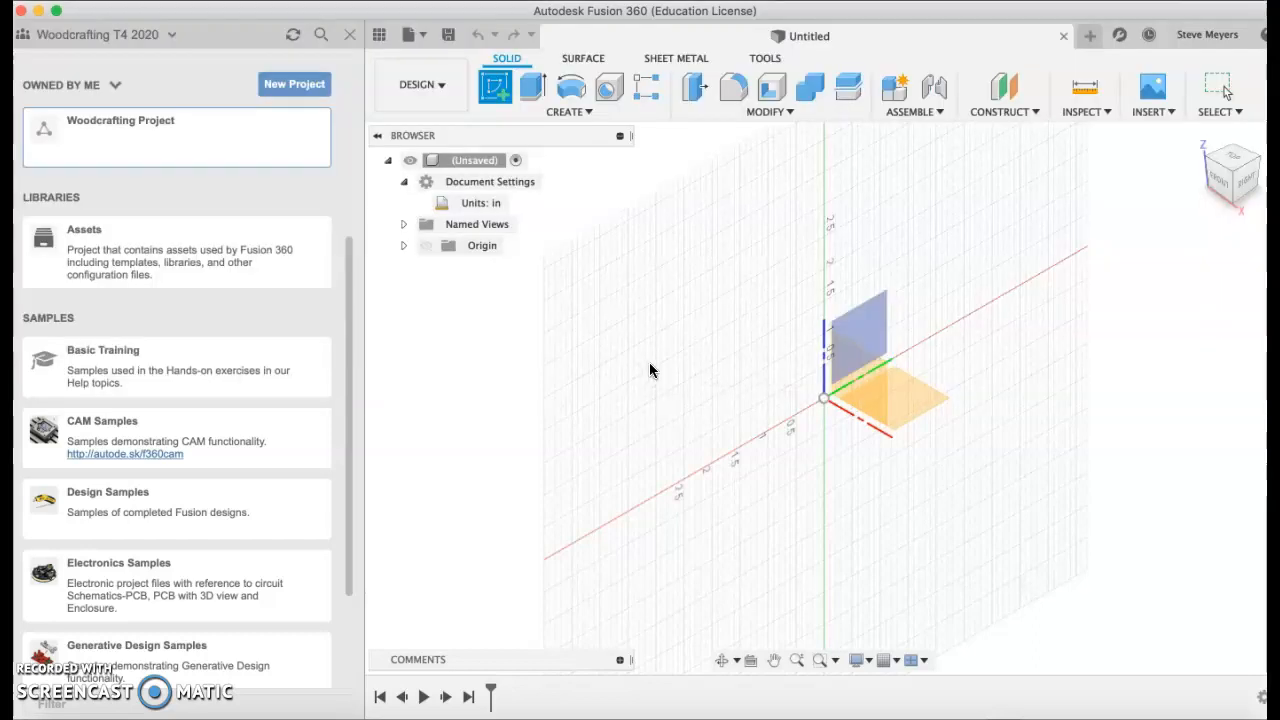
left_click_drag(668, 369, 710, 379)
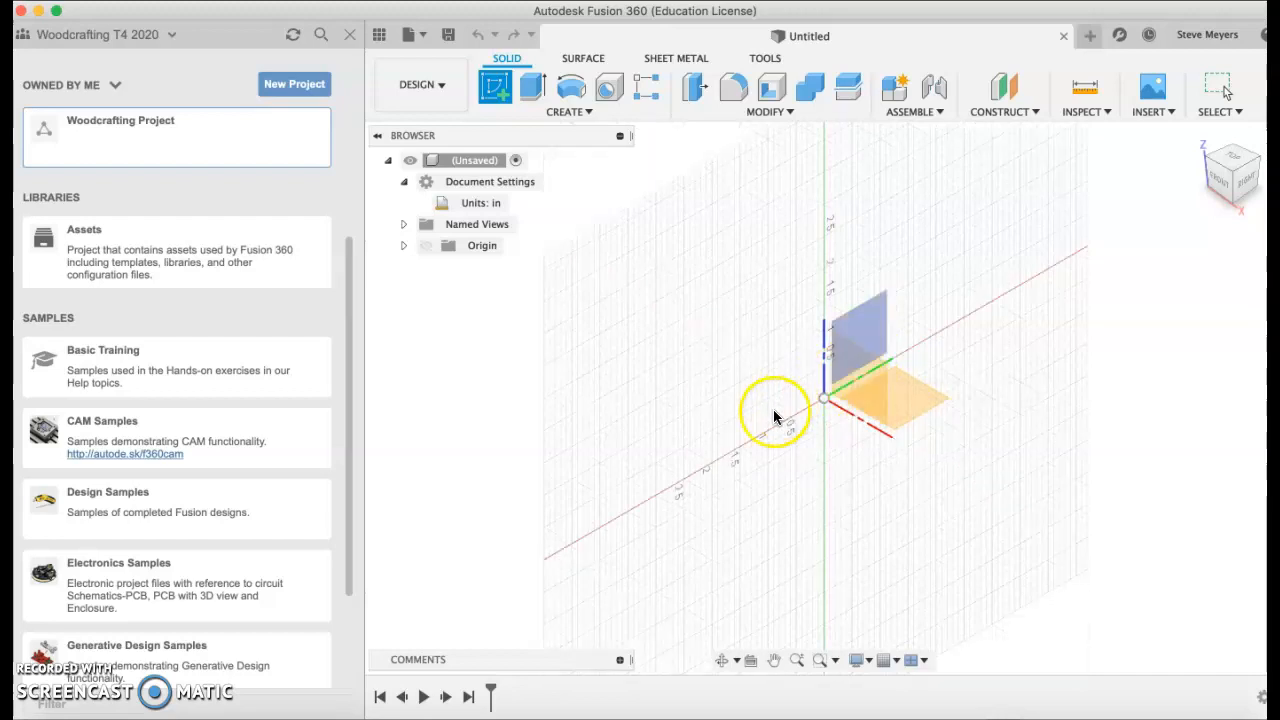
left_click(856, 385)
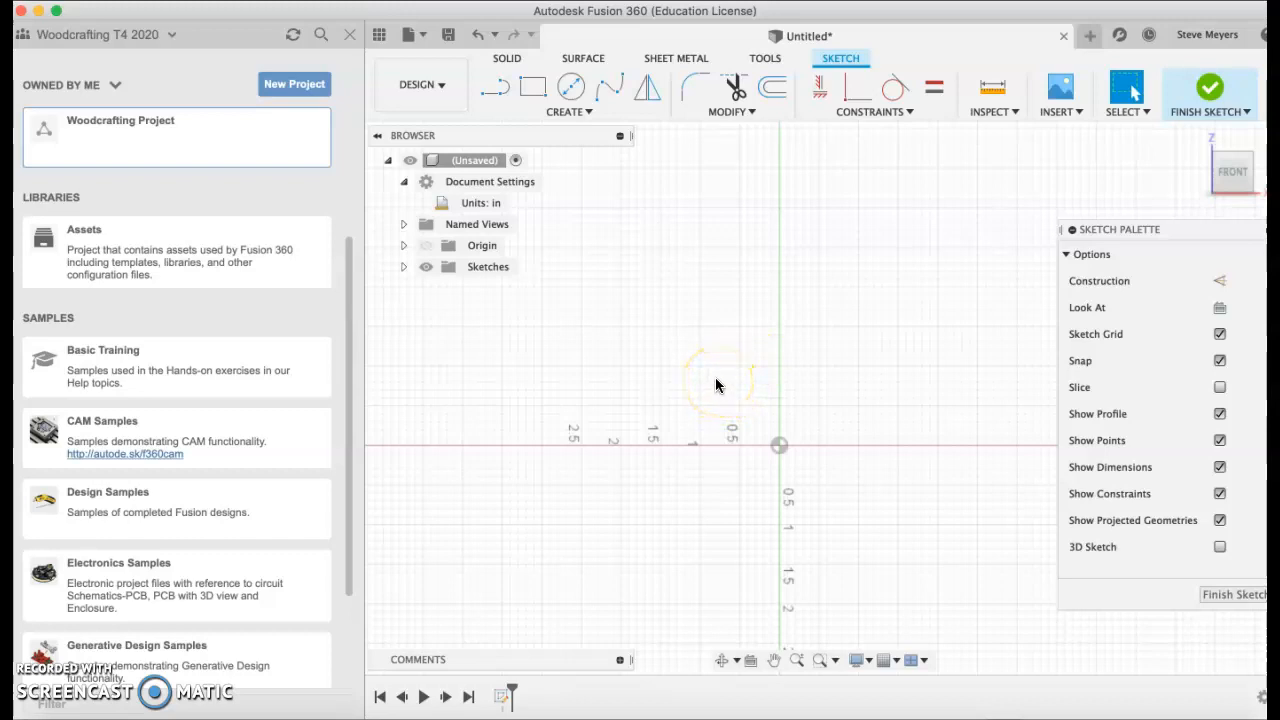
Draw a two-point rectangle 4 in high and 1.5 in wide above the sketch origin.
left_click(533, 90)
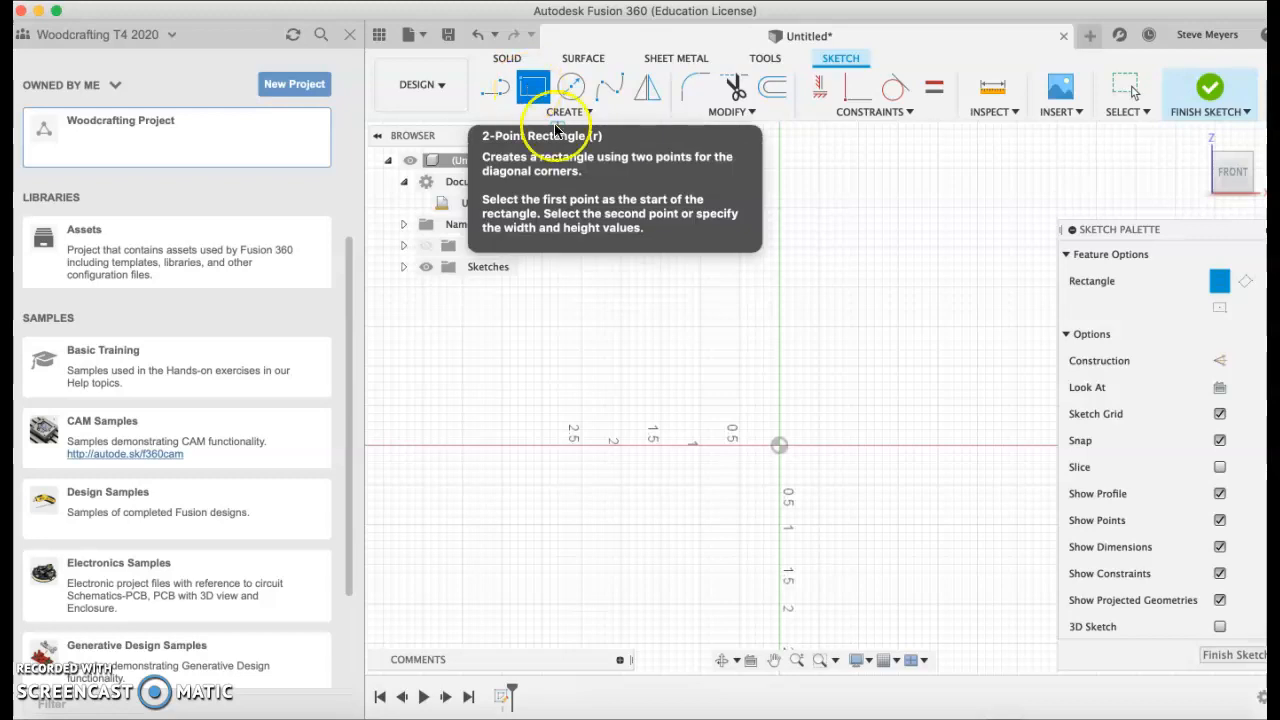
mouse_move(686, 311)
left_mouse_down()
mouse_move(829, 434)
mouse_move(851, 384)
mouse_move(857, 400)
mouse_move(849, 351)
mouse_move(873, 420)
left_mouse_up()
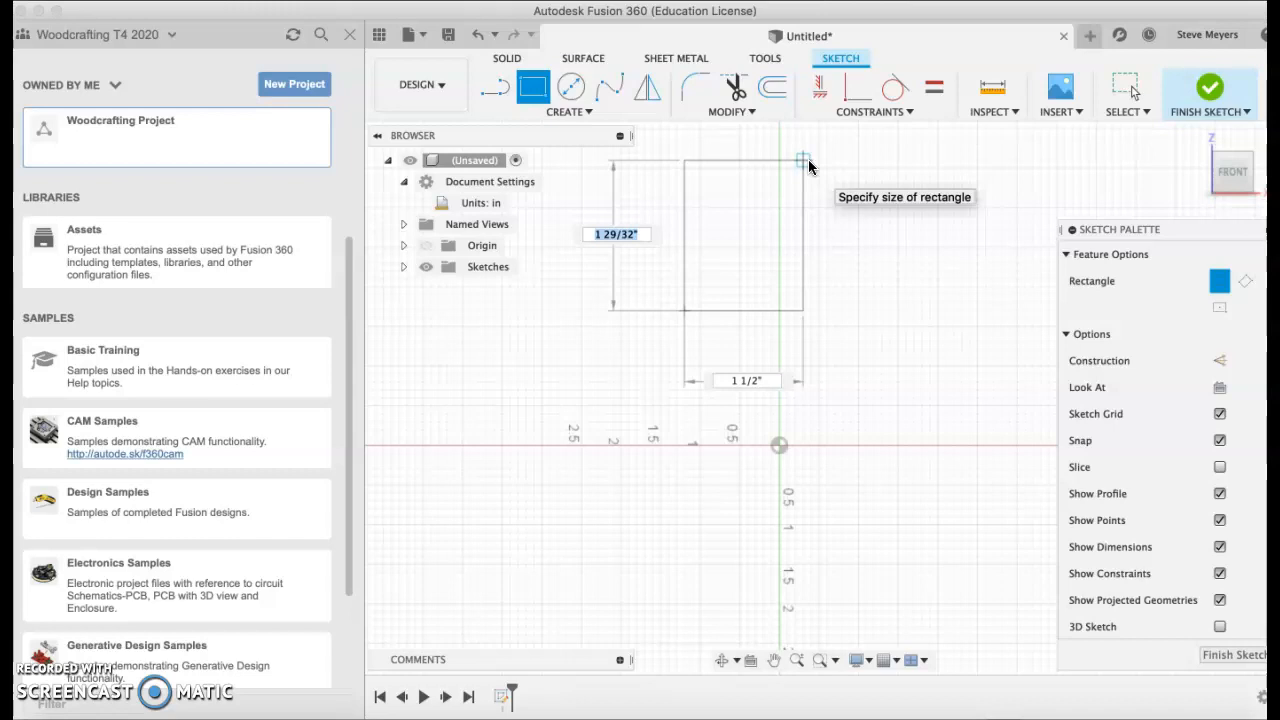
type("4")
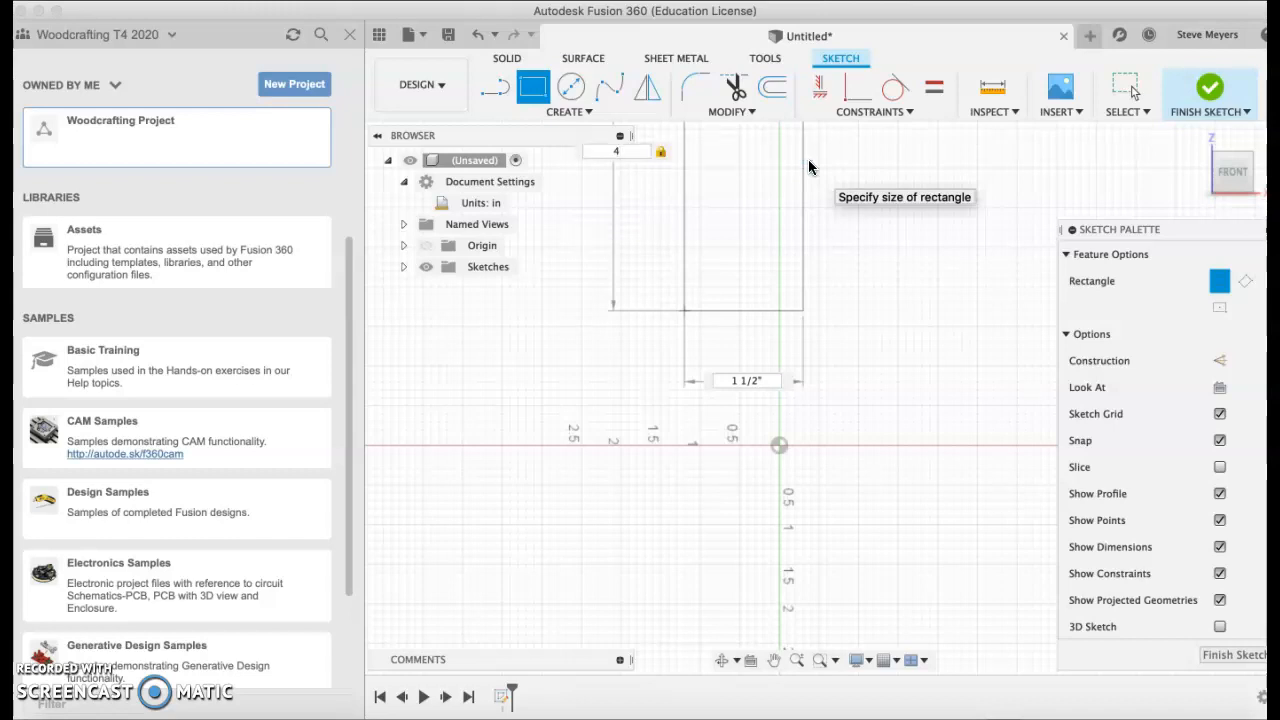
left_click(786, 242)
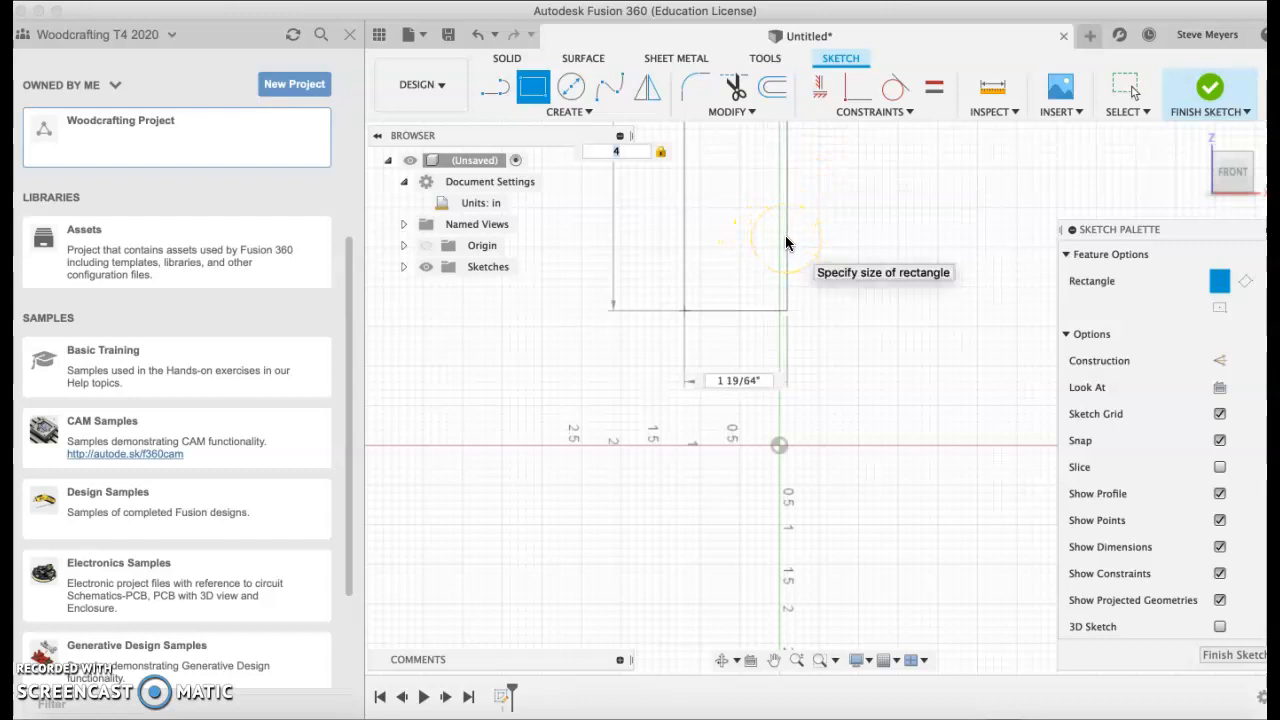
key("Tab")
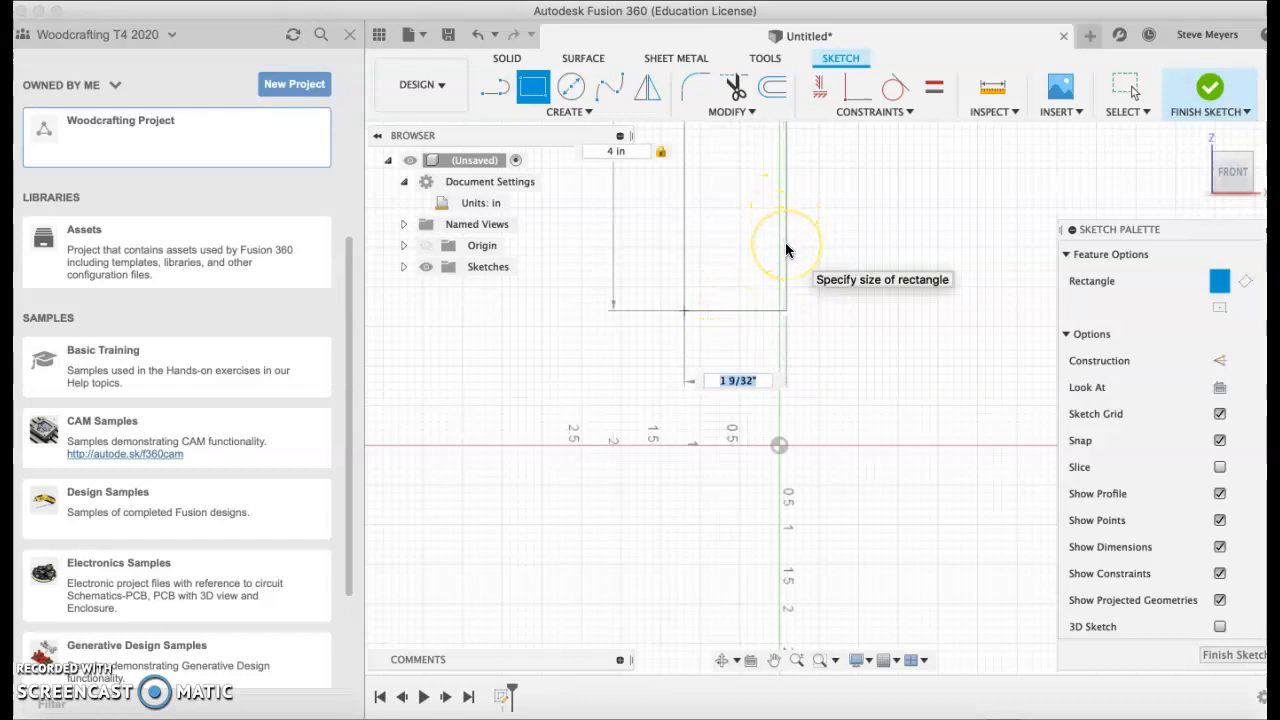
type("1.5")
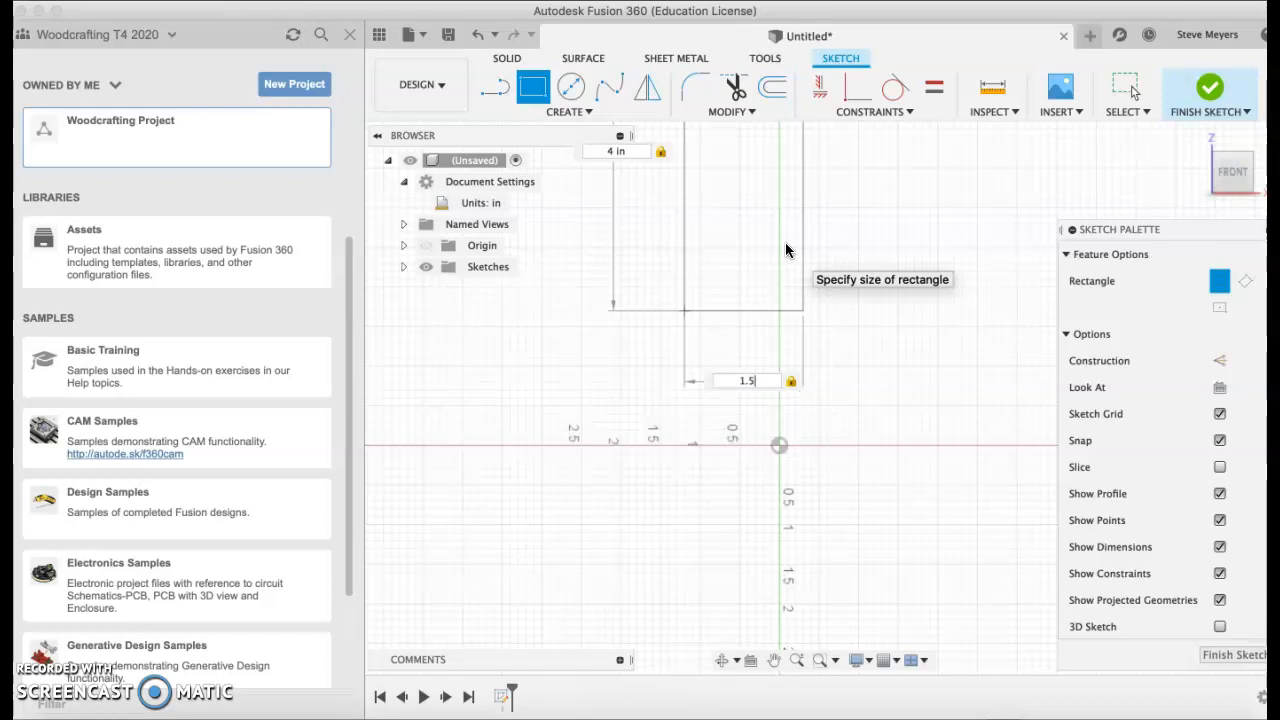
key("Return")
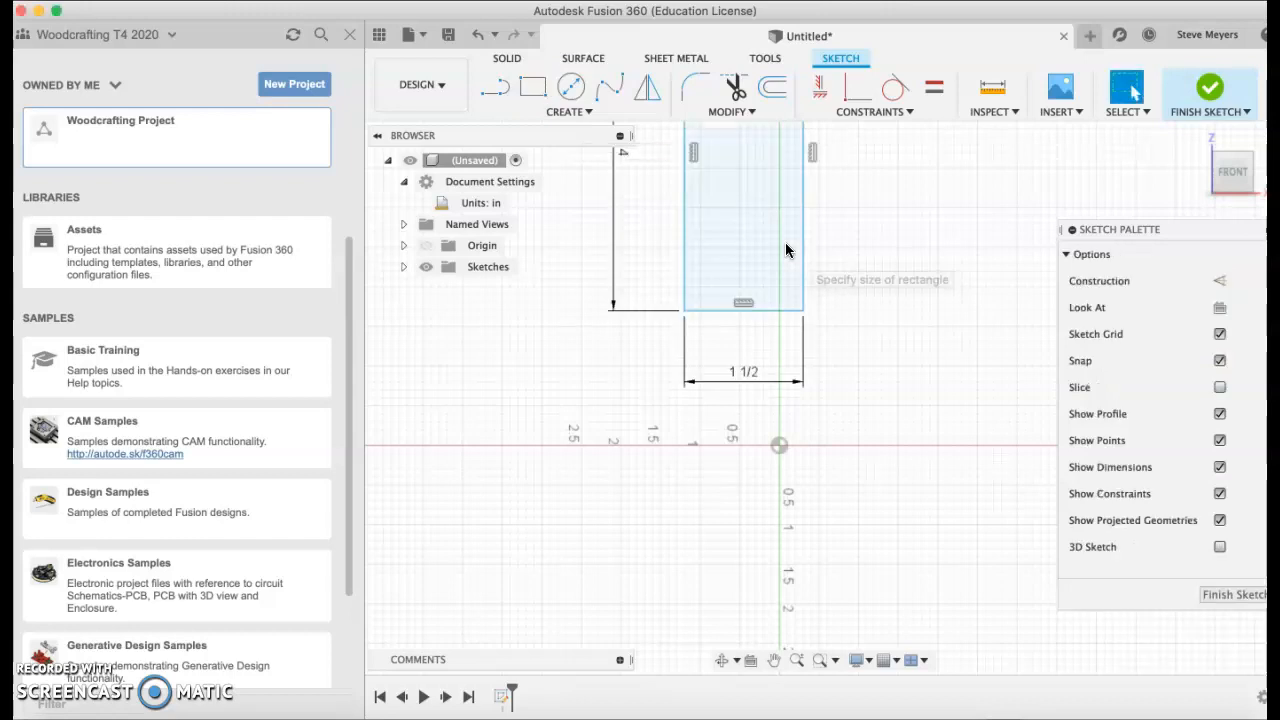
middle_click_drag(855, 253, 867, 472)
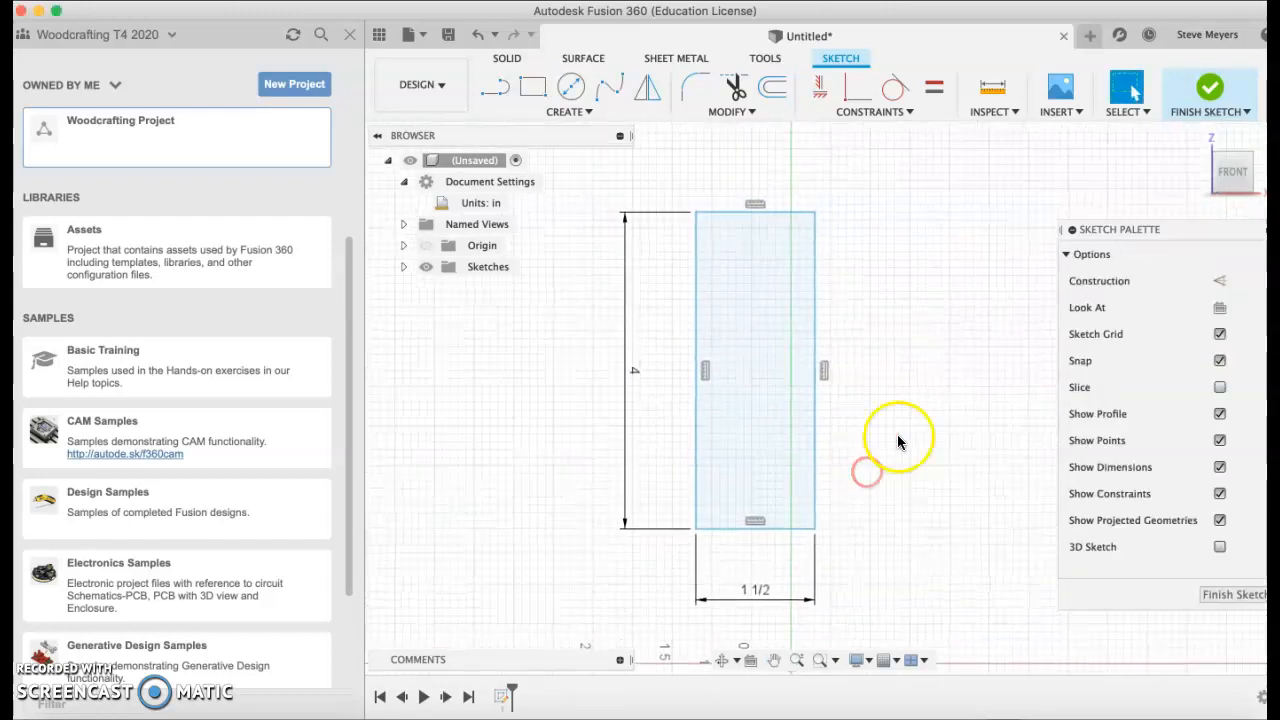
Set the rectangle's height dimension to 5 in.
double_click(634, 372)
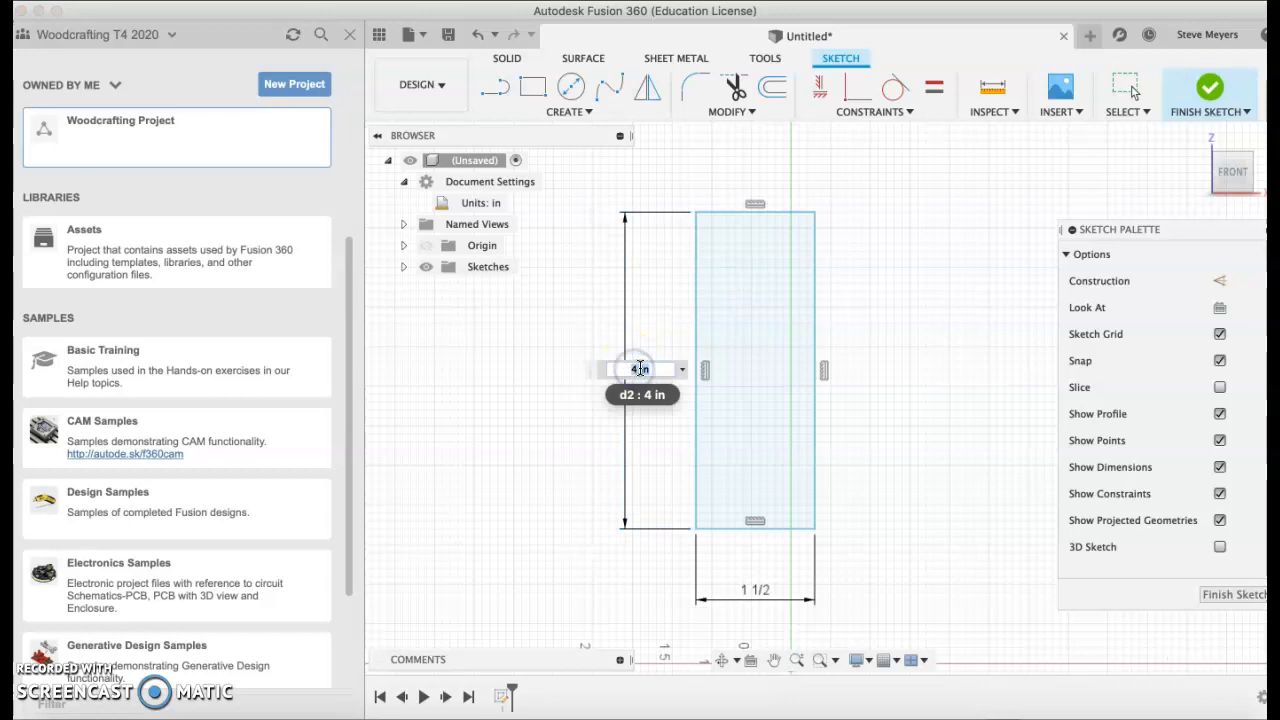
type("5")
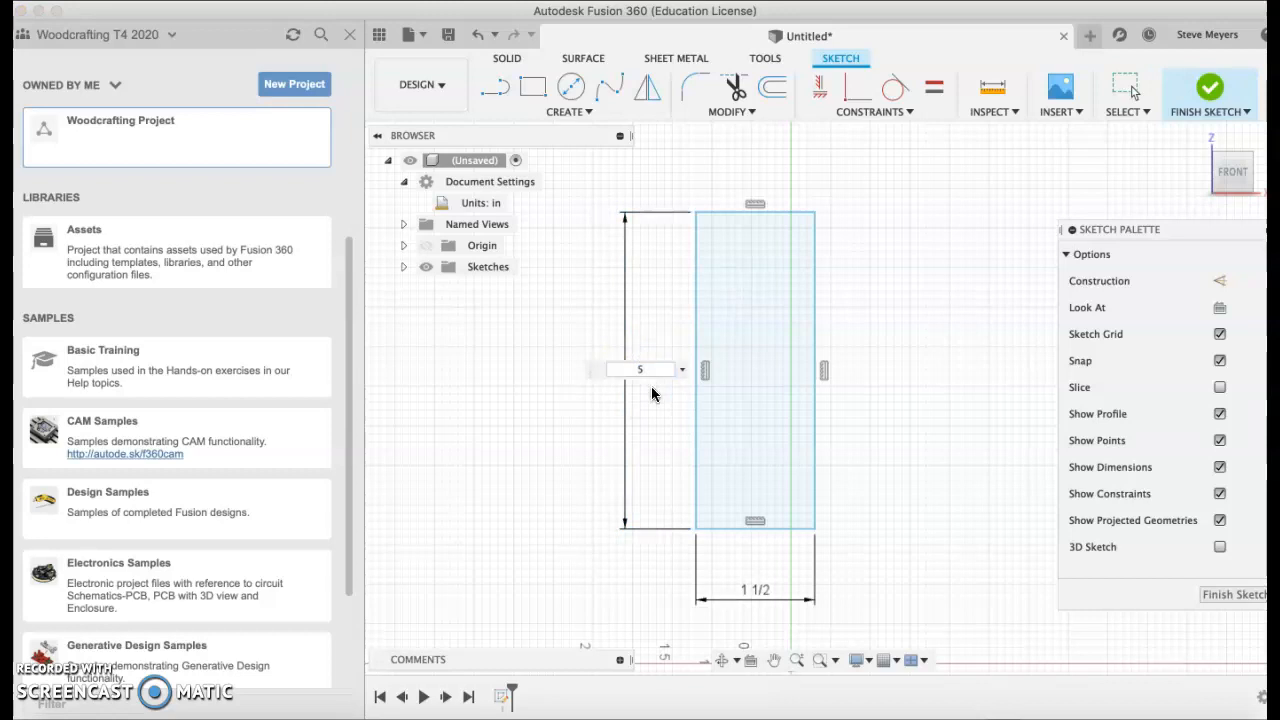
key("Return")
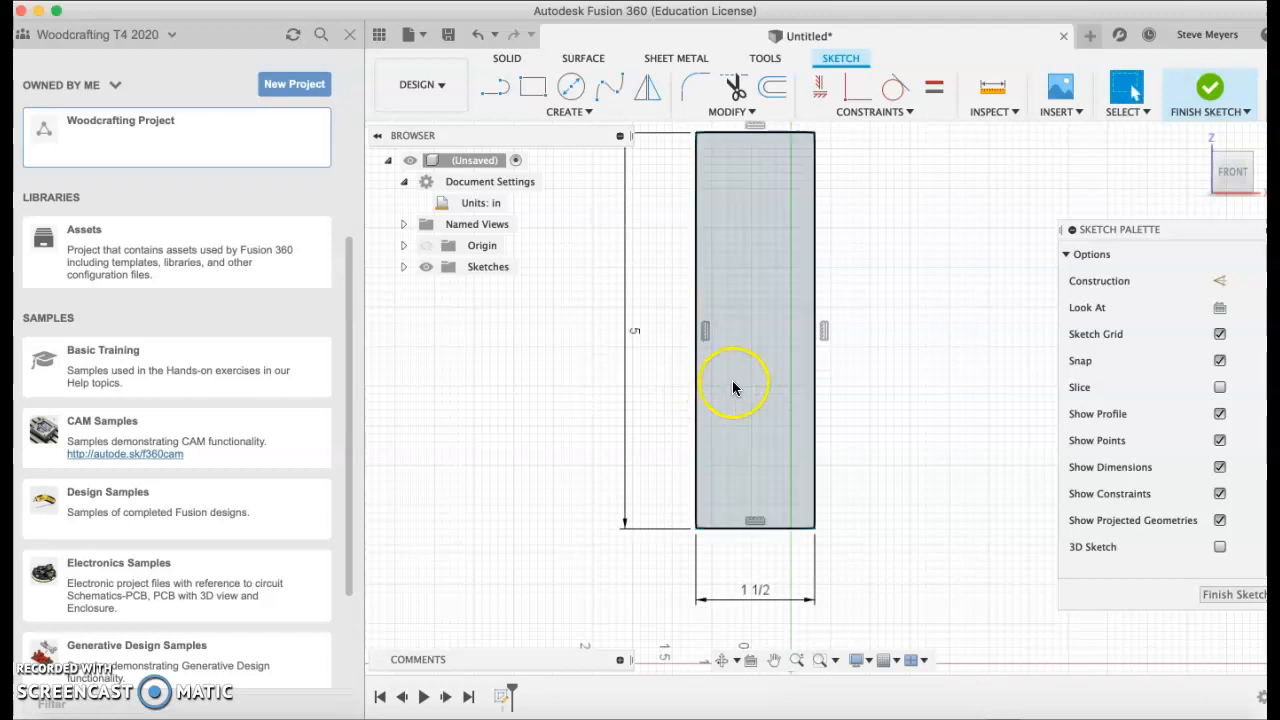
middle_click_drag(840, 363, 887, 397)
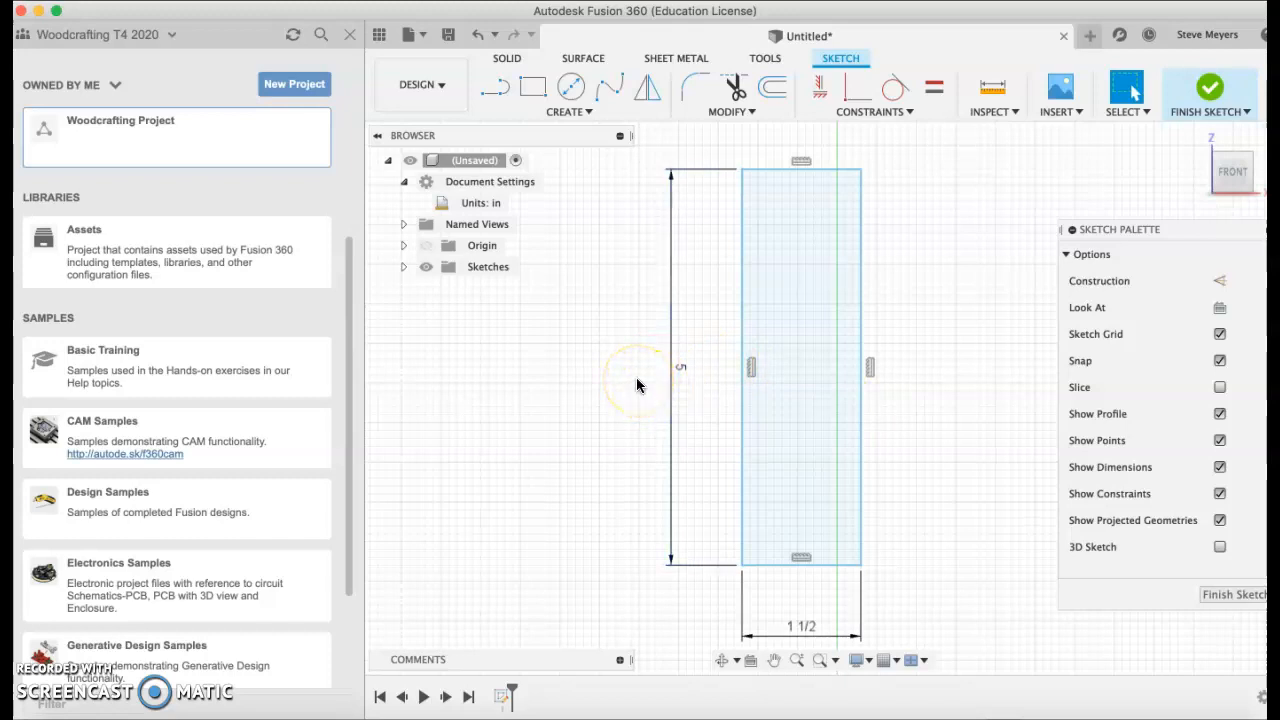
middle_click(637, 379)
mouse_move(637, 381)
middle_mouse_down()
mouse_move(707, 395)
mouse_move(677, 378)
middle_mouse_up()
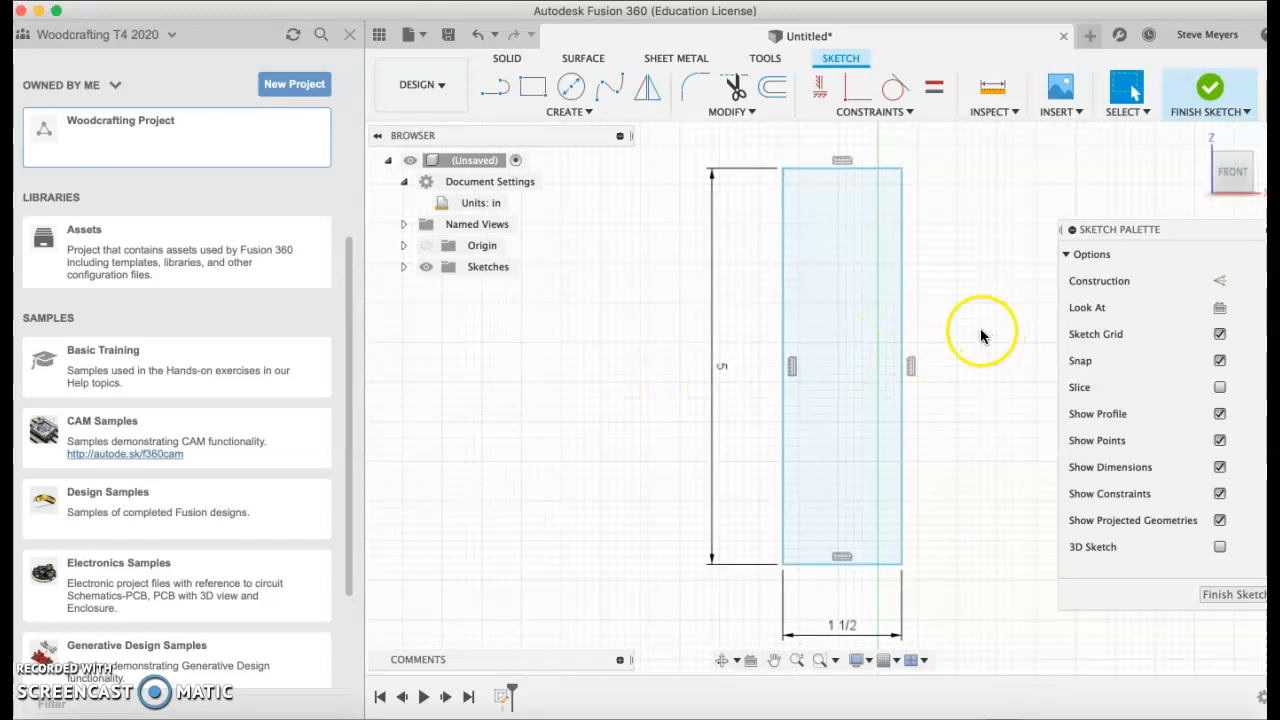
Finish the sketch and extrude the rectangle profile 0.75 in to one side as a new body.
left_click(1205, 100)
mouse_move(991, 233)
middle_mouse_down()
mouse_move(957, 471)
mouse_move(970, 477)
middle_mouse_up()
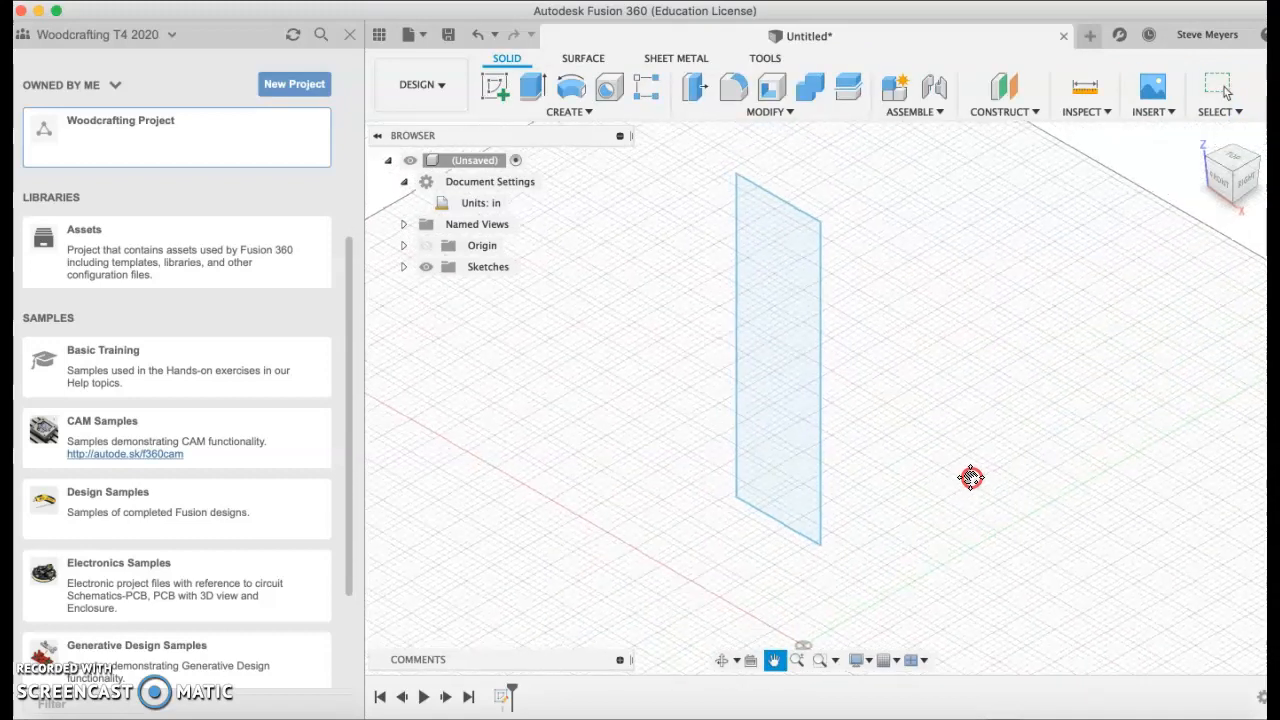
key("Escape")
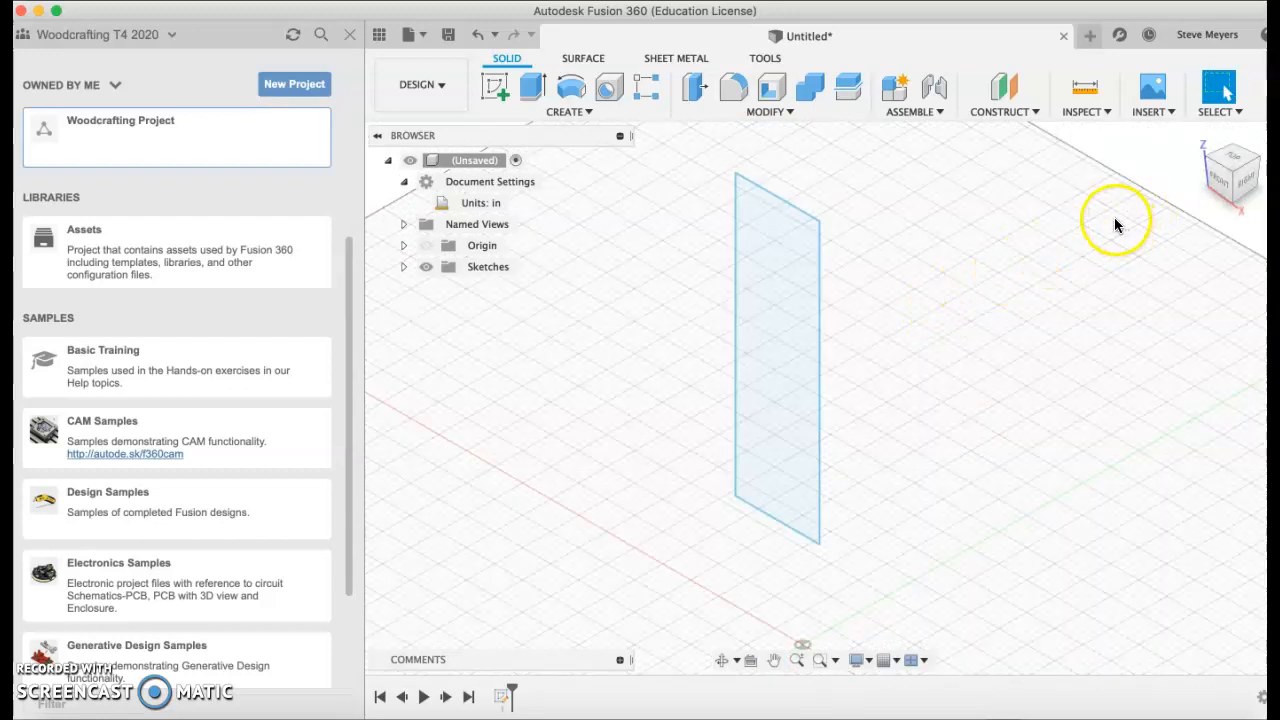
left_click(782, 275)
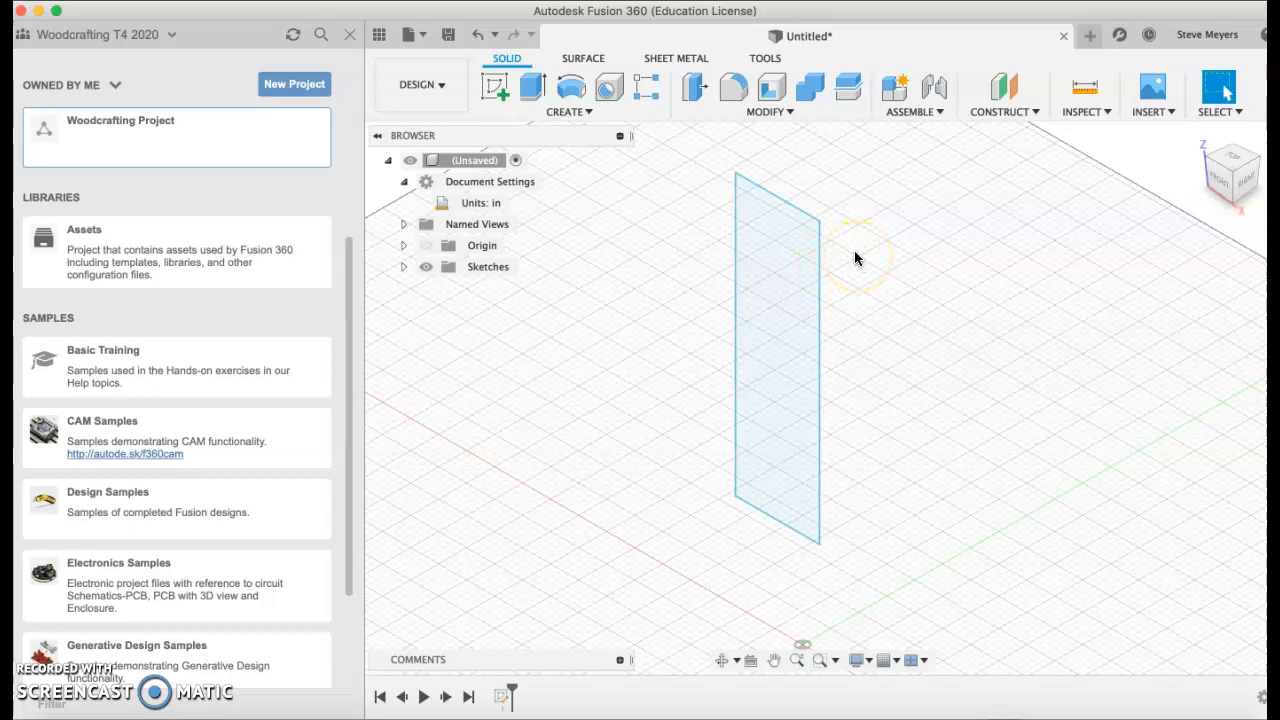
left_click(534, 88)
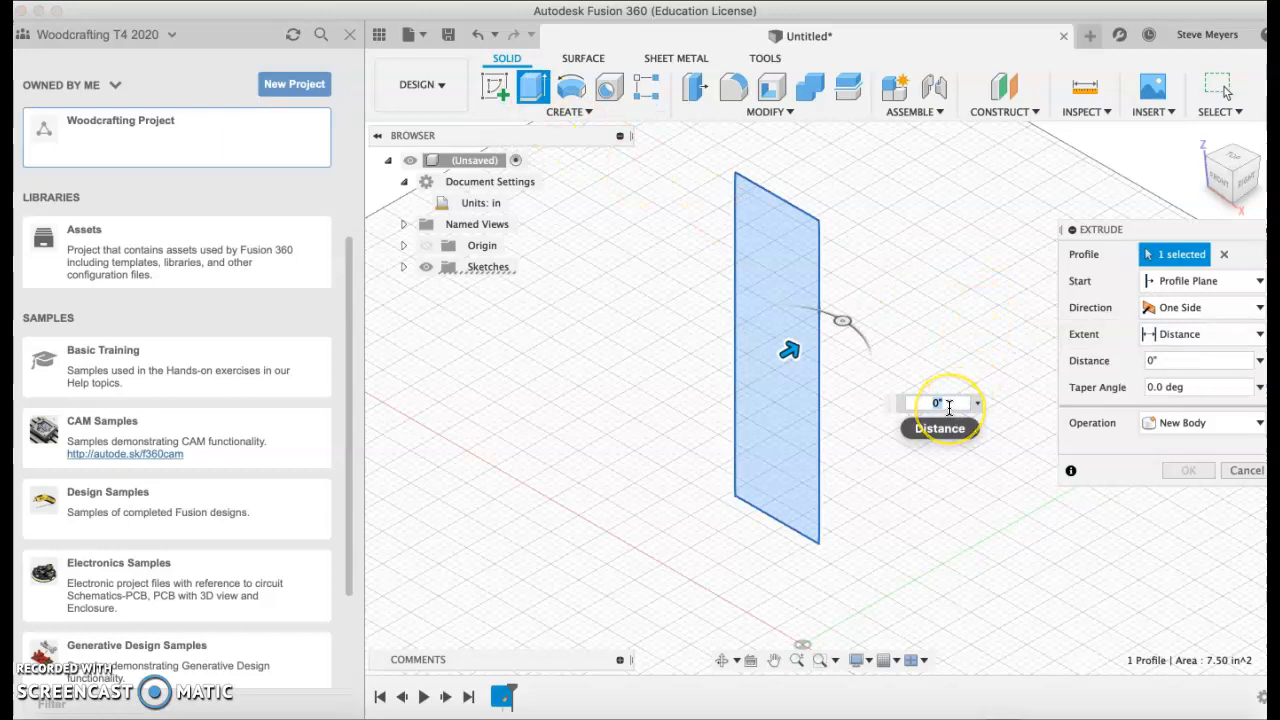
type(".75")
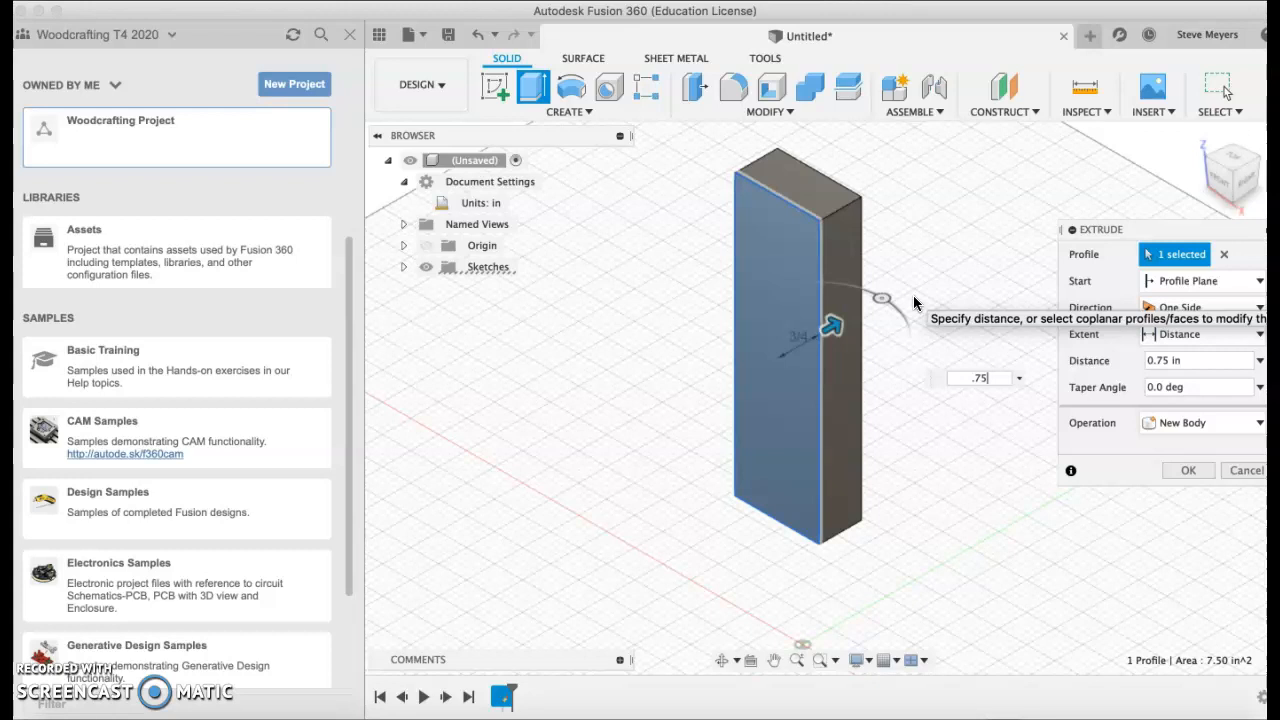
key("Return")
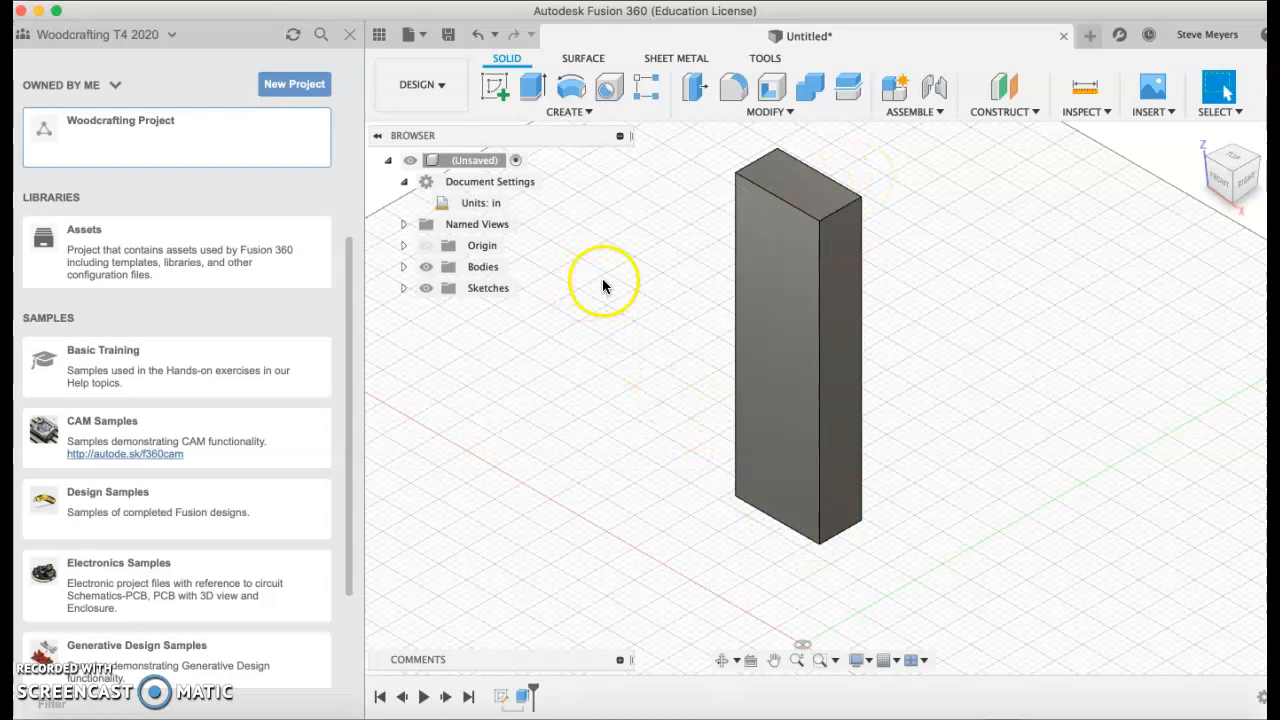
Examine which body and sketch the design's browser tree contains and how each one corresponds to the model.
mouse_move(498, 204)
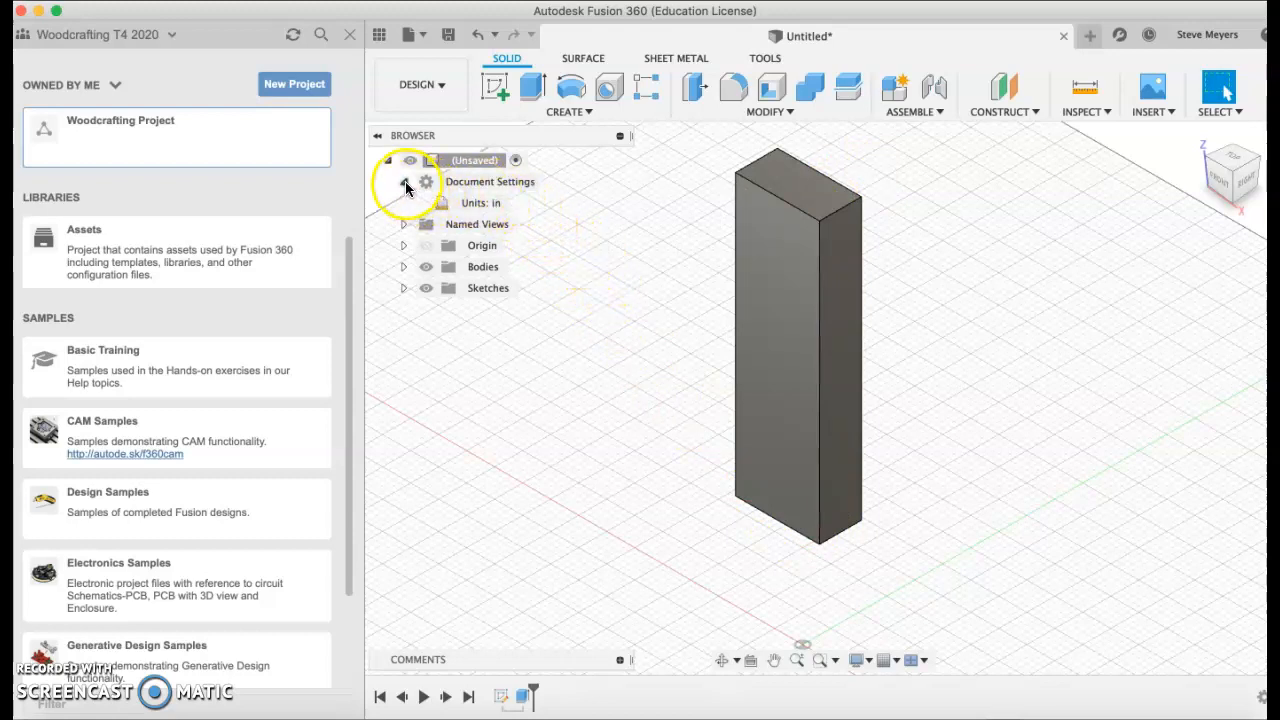
left_click(404, 183)
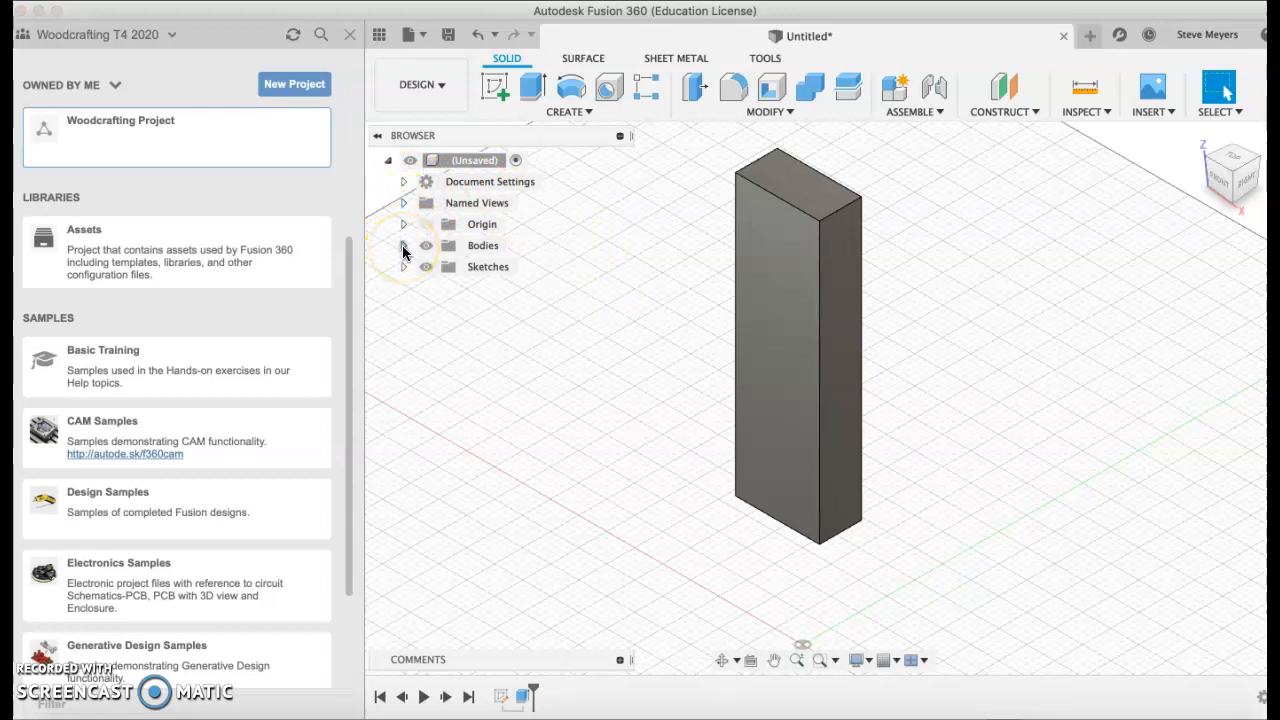
left_click(404, 248)
left_click(482, 264)
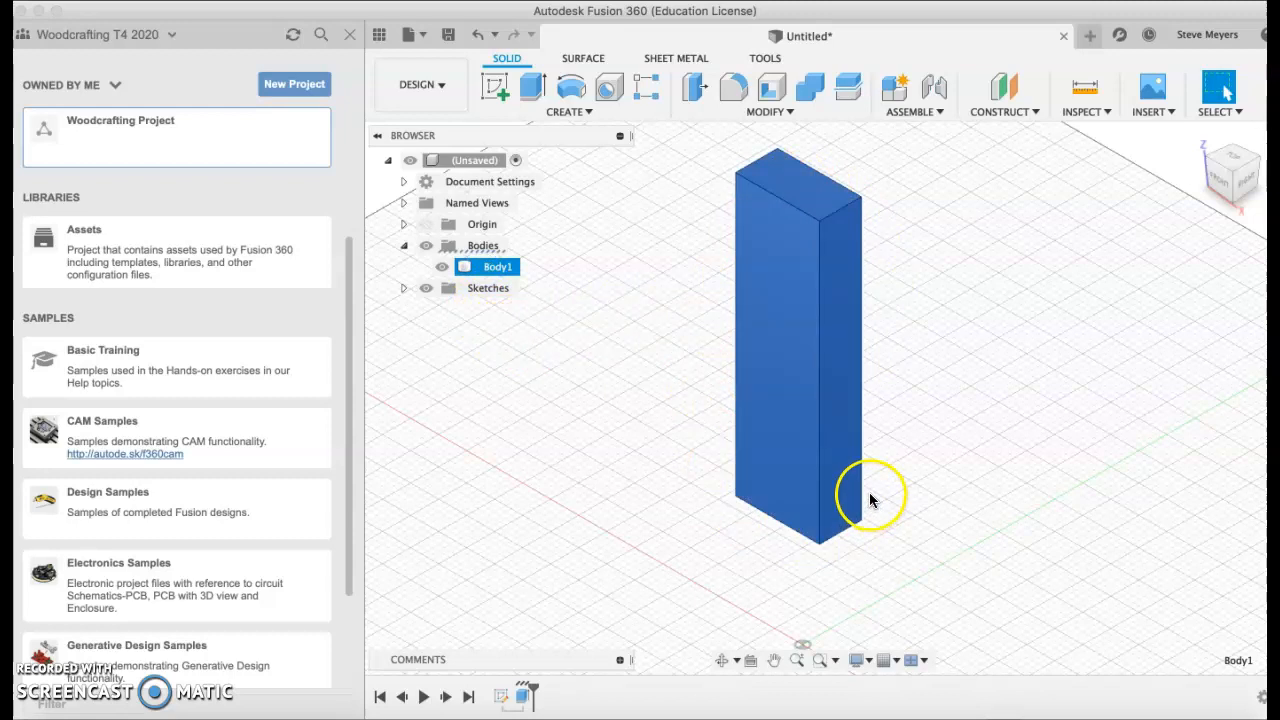
left_click(402, 287)
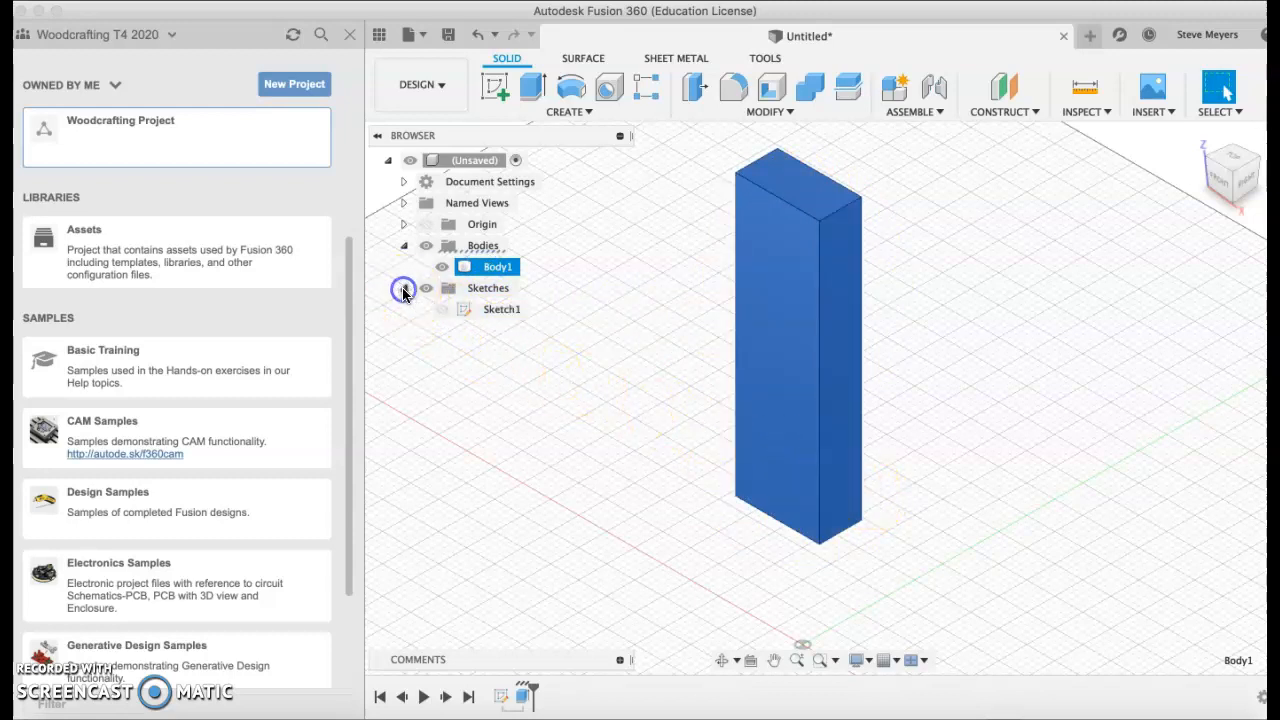
left_click(506, 309)
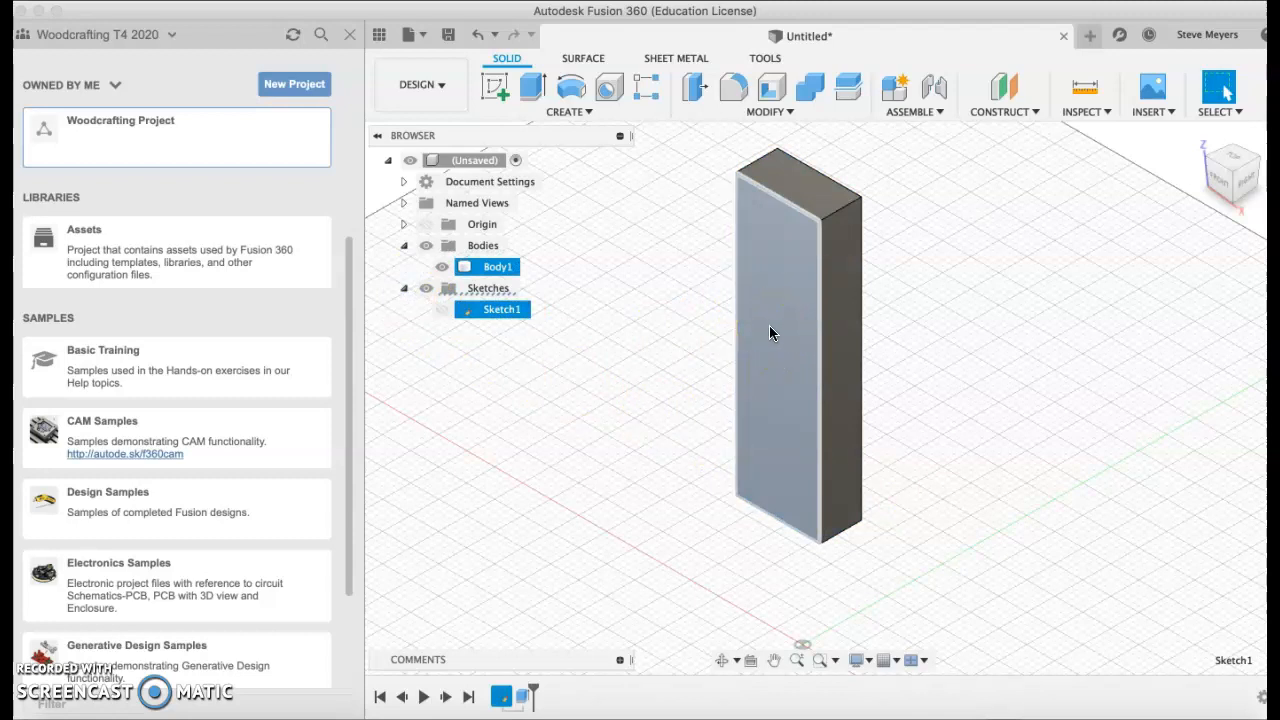
left_click(753, 265)
left_click(492, 309)
left_click(405, 289)
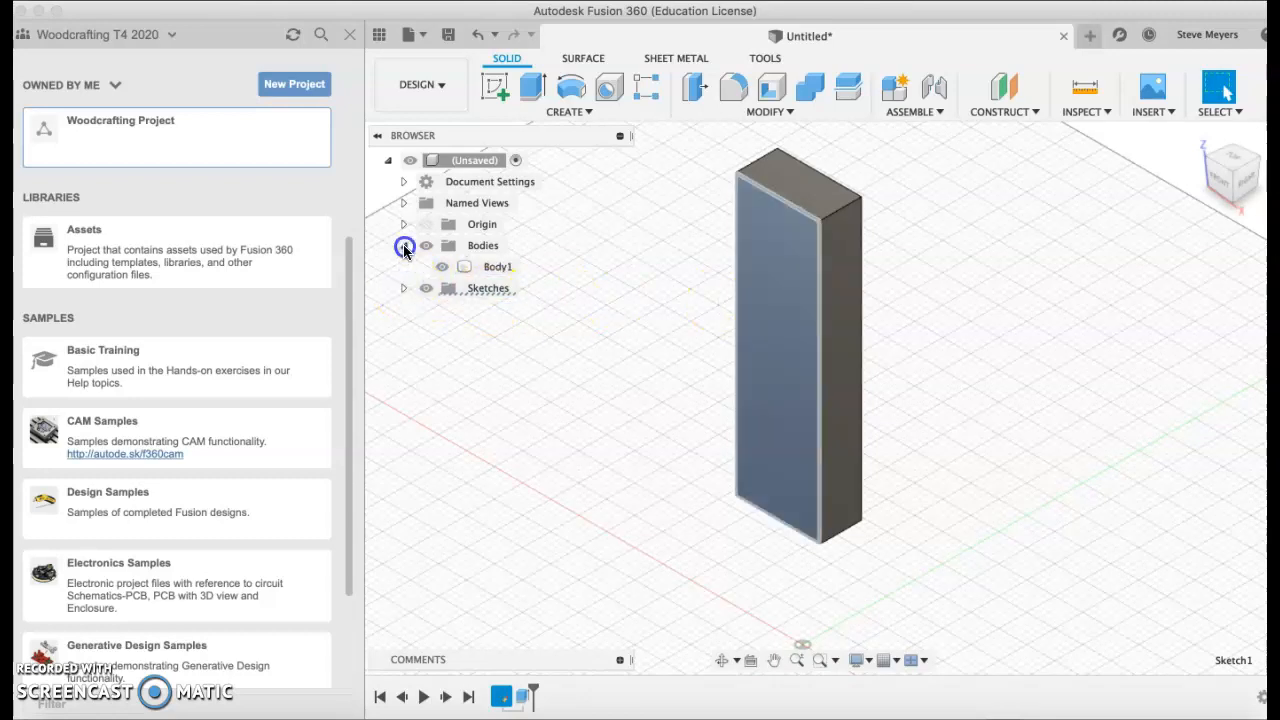
left_click(403, 245)
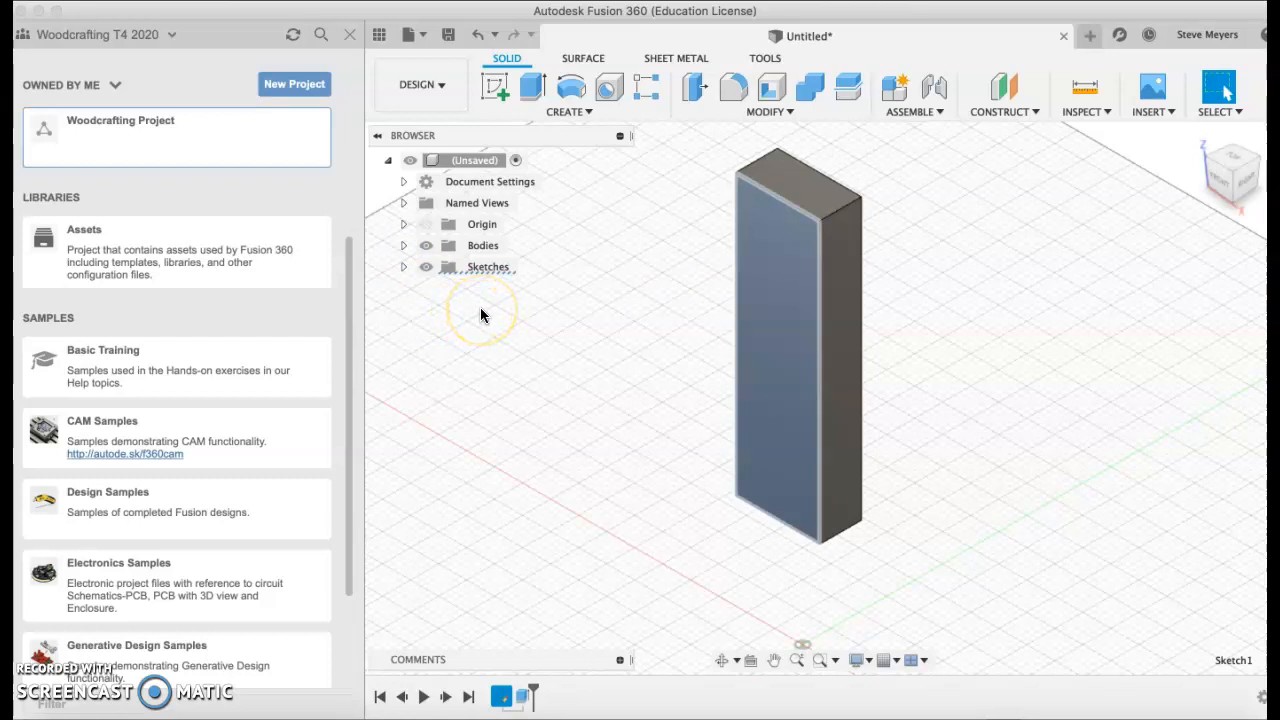
Save the design as "Vertical Spacer" in the Woodcrafting Project and open that project's file list.
left_click(470, 163)
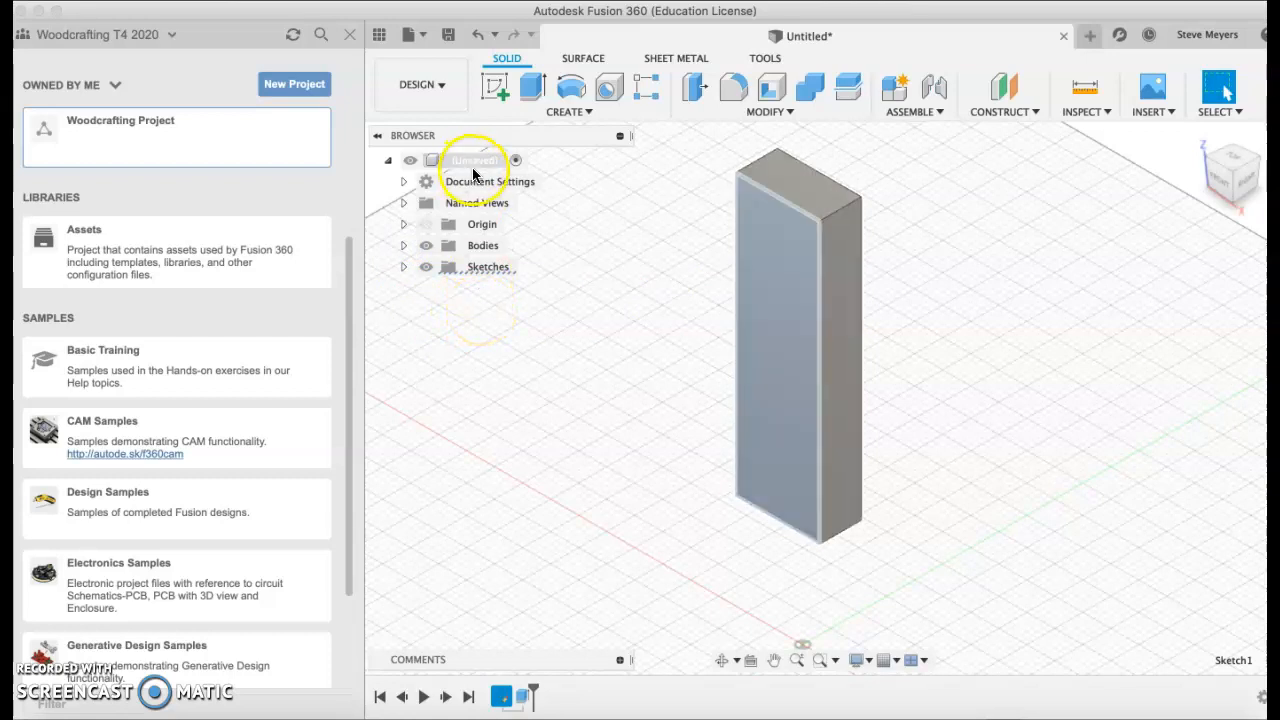
left_click(412, 36)
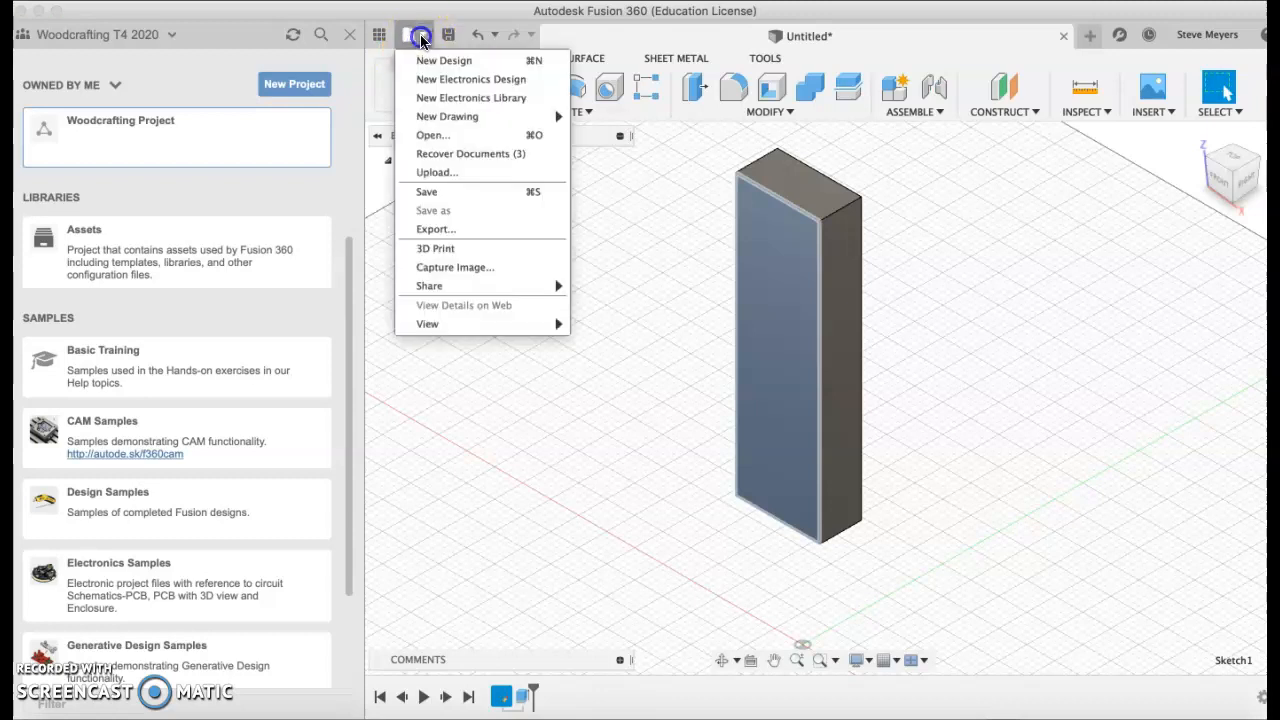
left_click(443, 193)
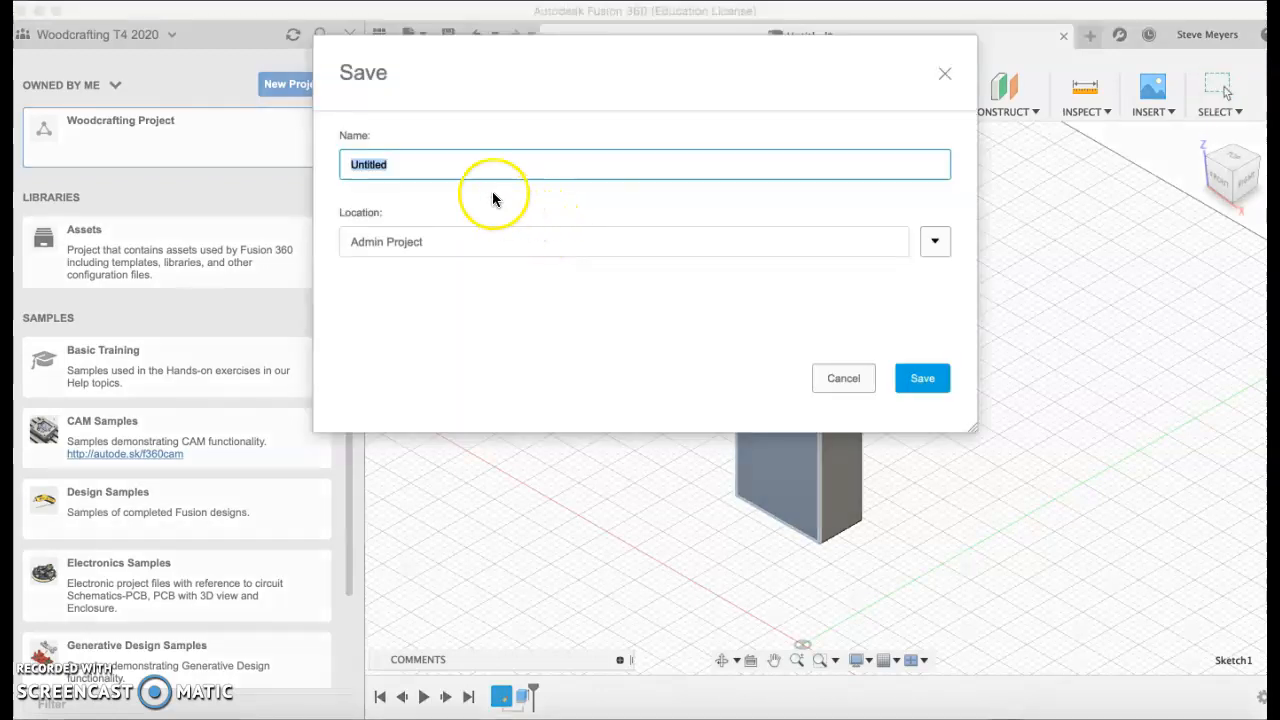
type("Vert")
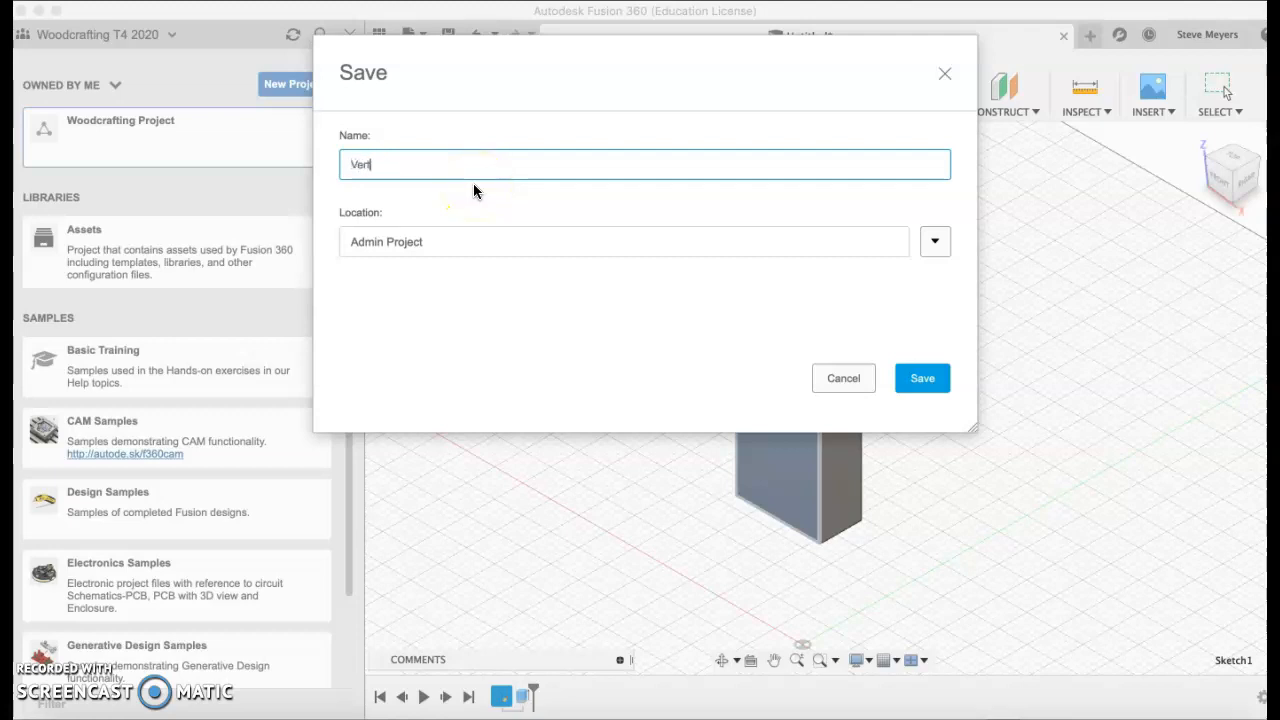
type("ical Spacer")
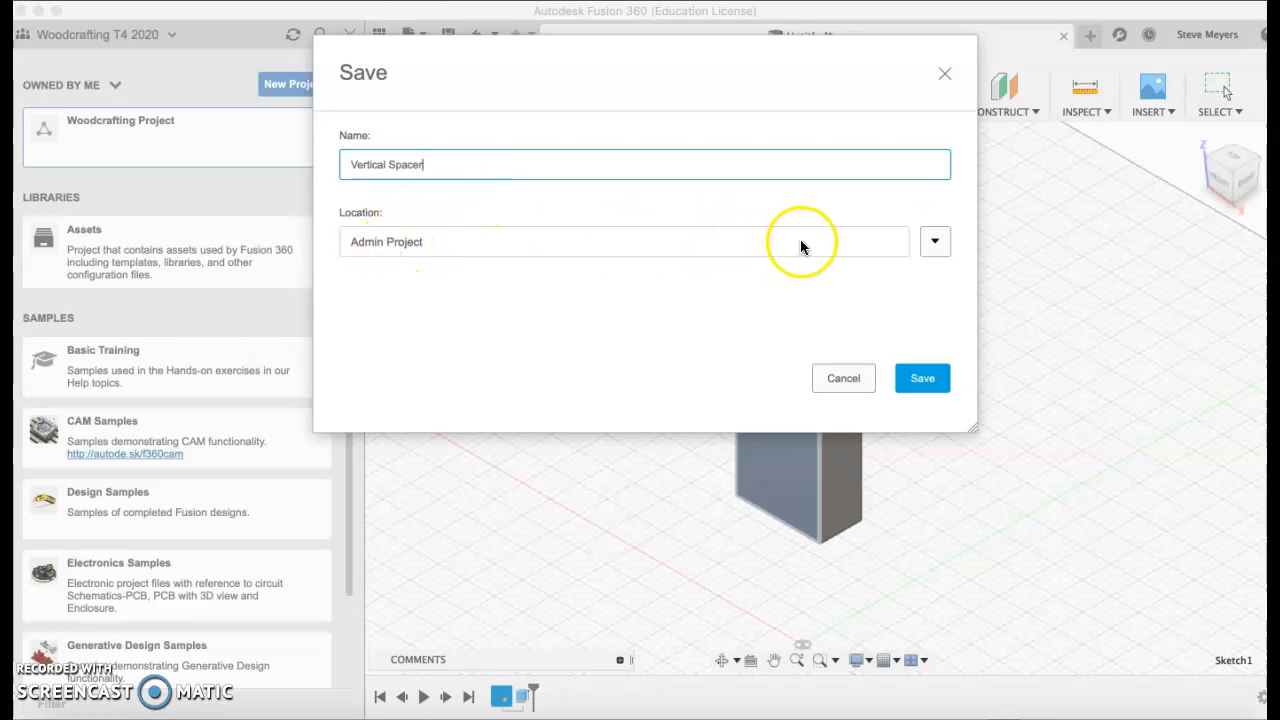
left_click(935, 241)
left_click(446, 548)
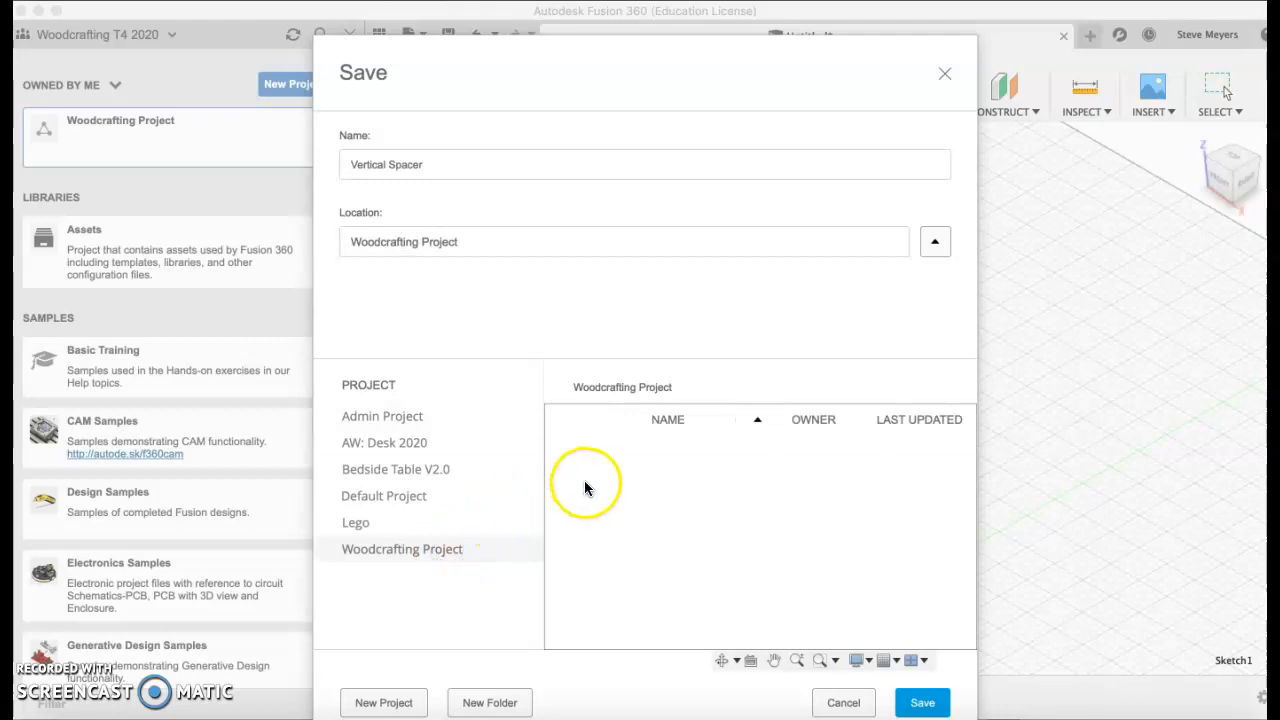
left_click(921, 702)
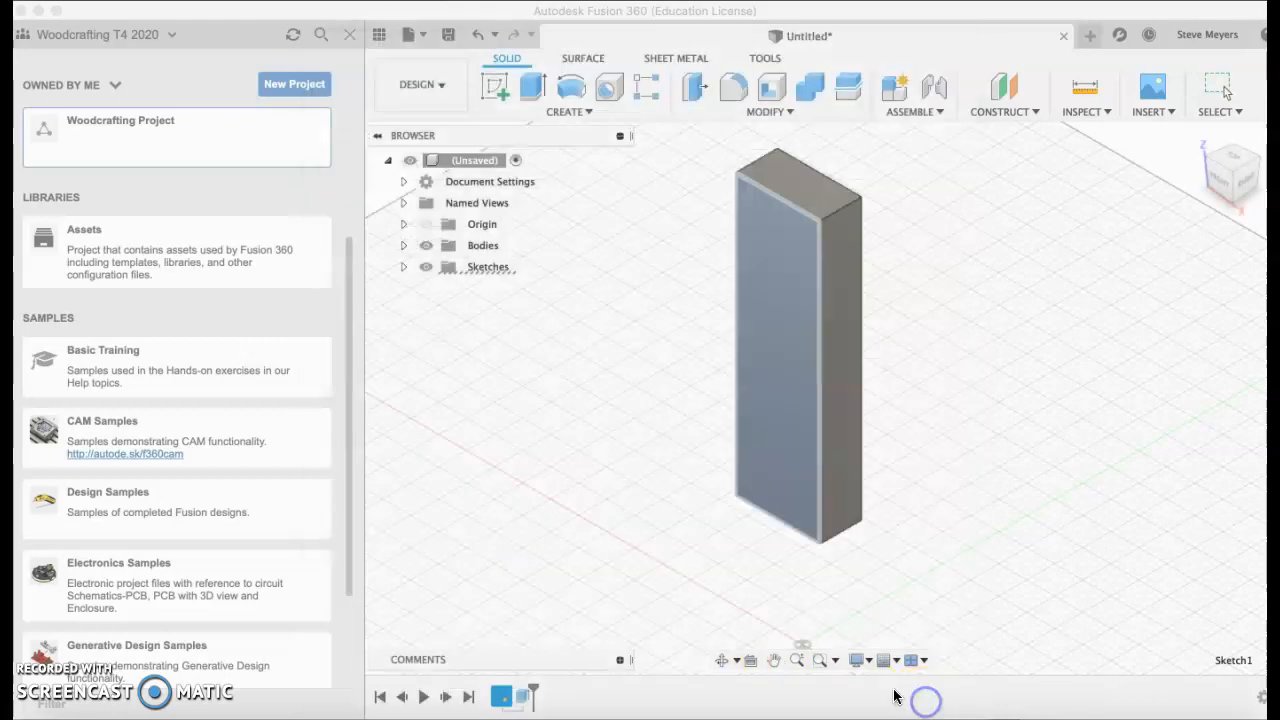
left_click(194, 143)
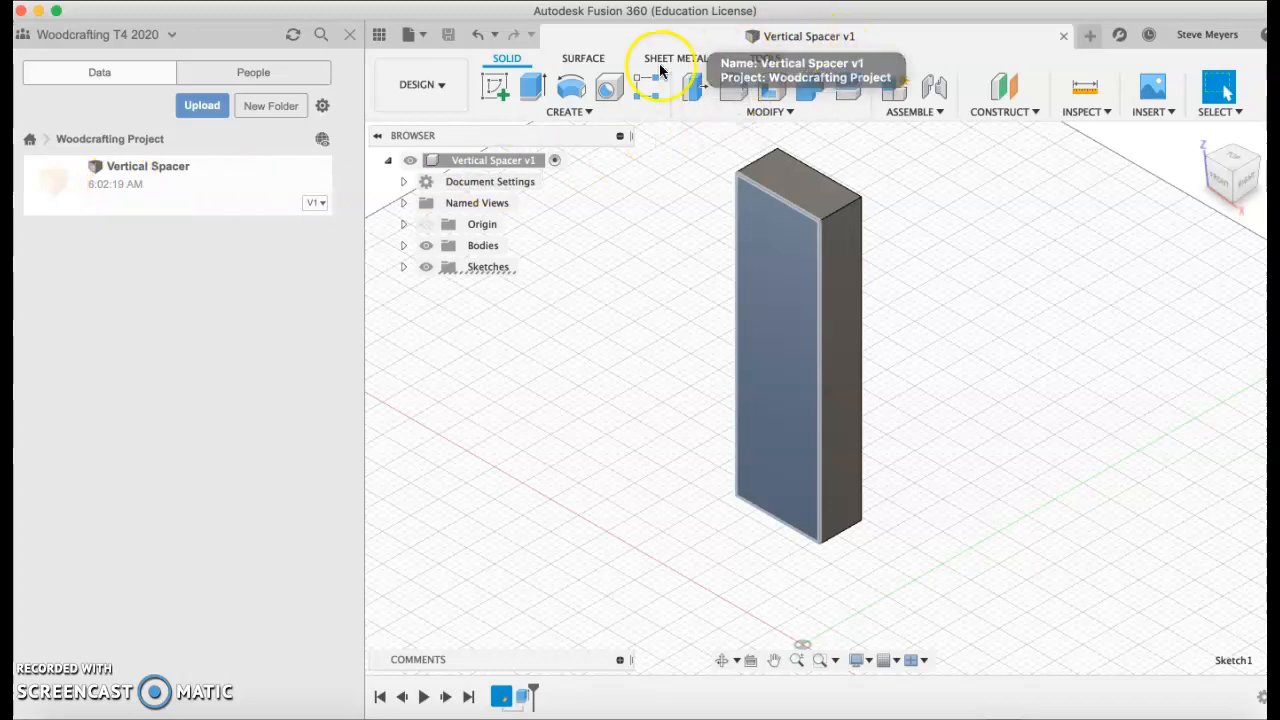
left_click(475, 163)
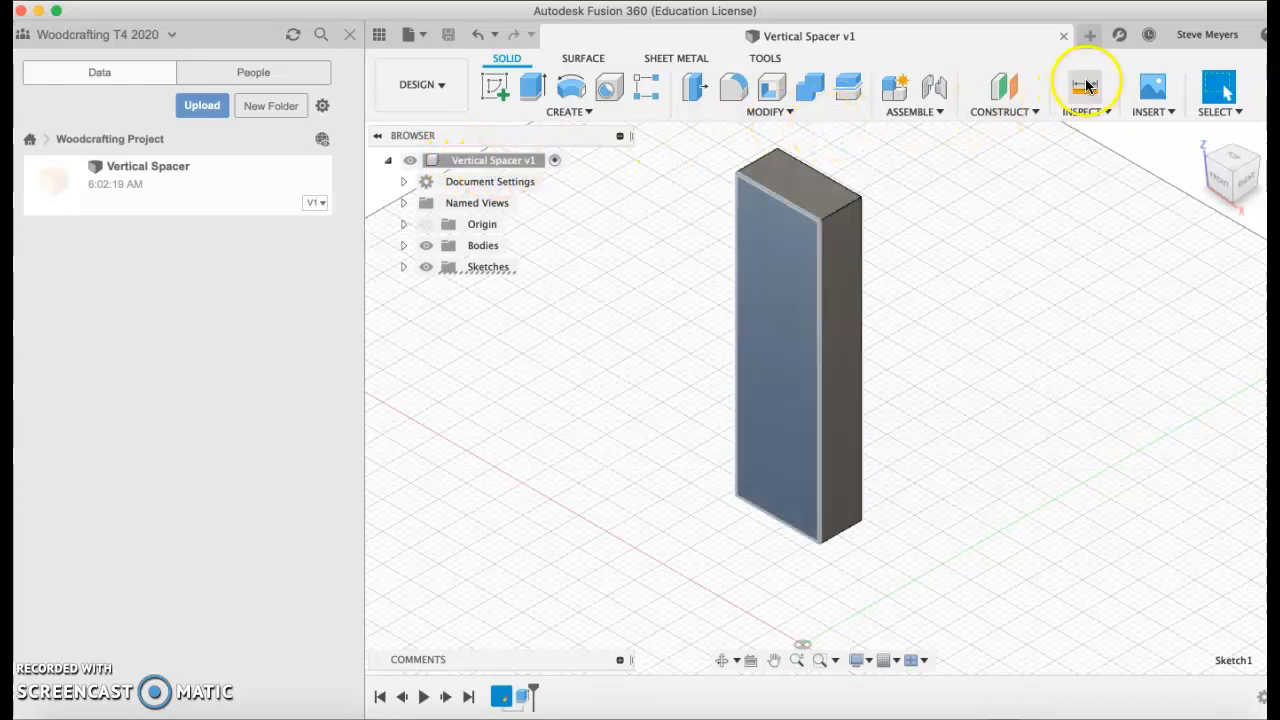
Create a new design and start a sketch on its front (XZ) origin plane.
left_click(1089, 38)
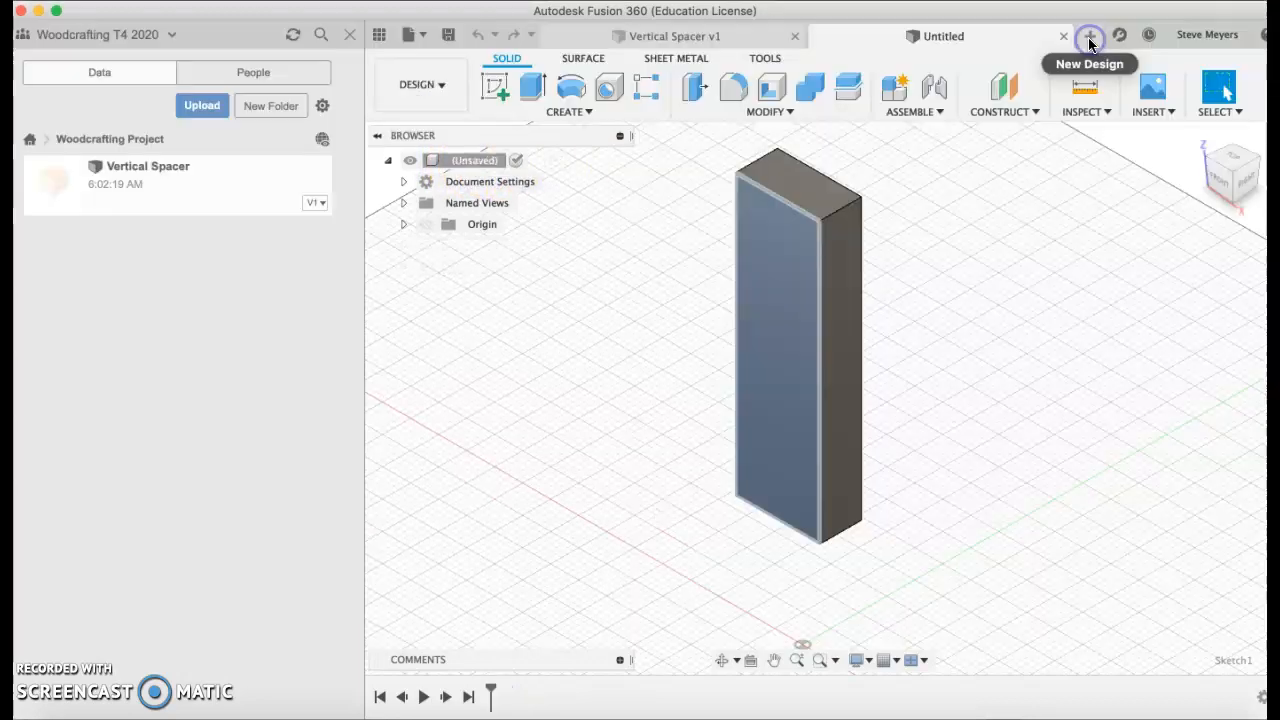
left_click(497, 89)
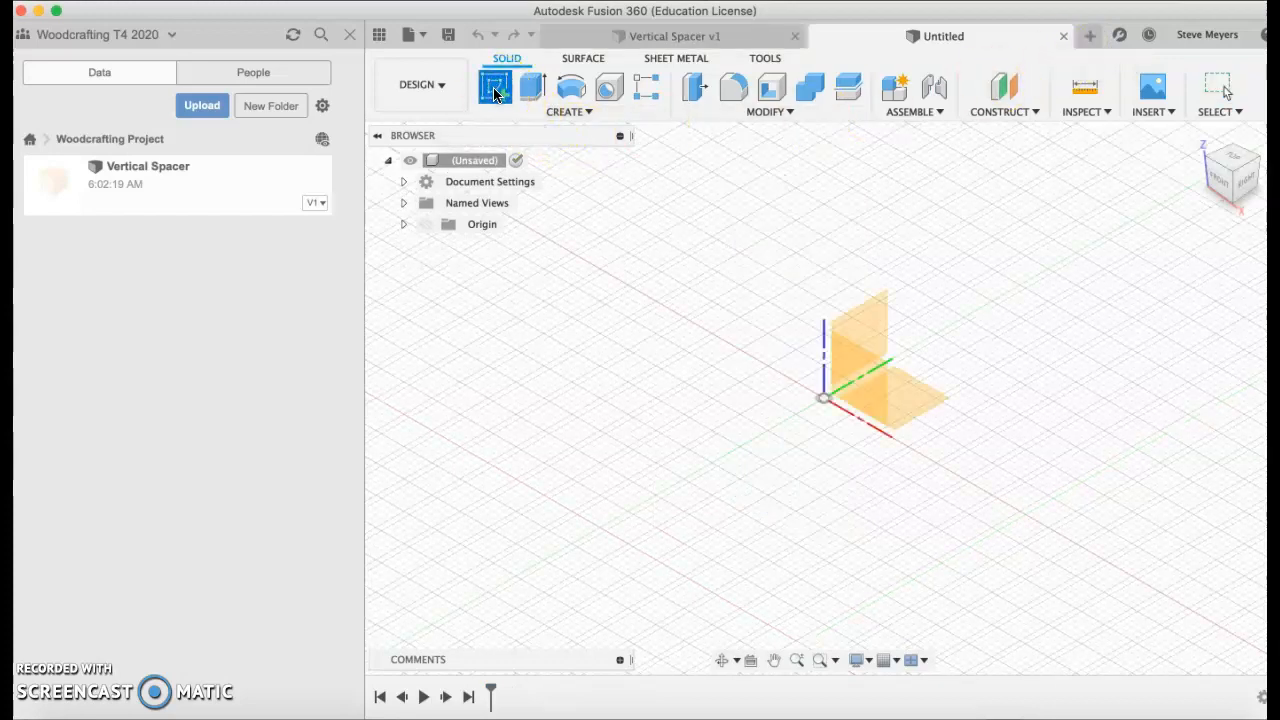
left_click(852, 373)
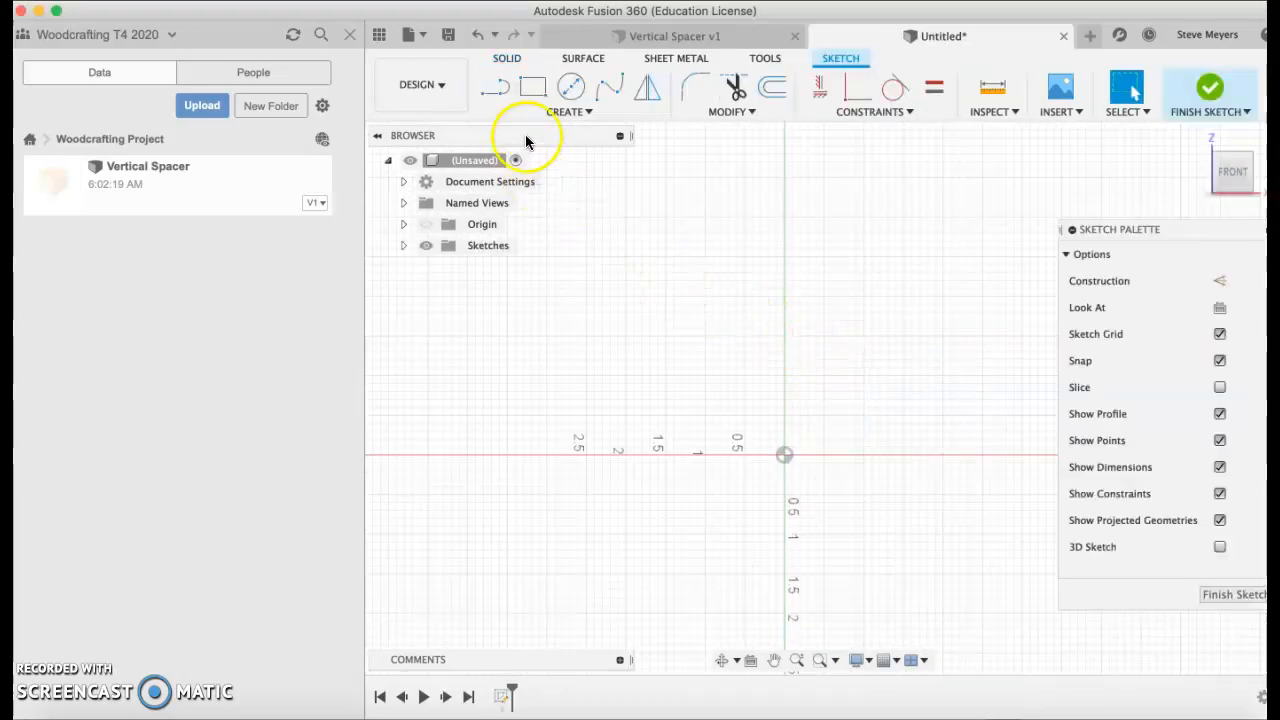
Draw a two-point rectangle 5 in wide and 1.5 in high across the sketch origin.
left_click(531, 95)
left_click(634, 357)
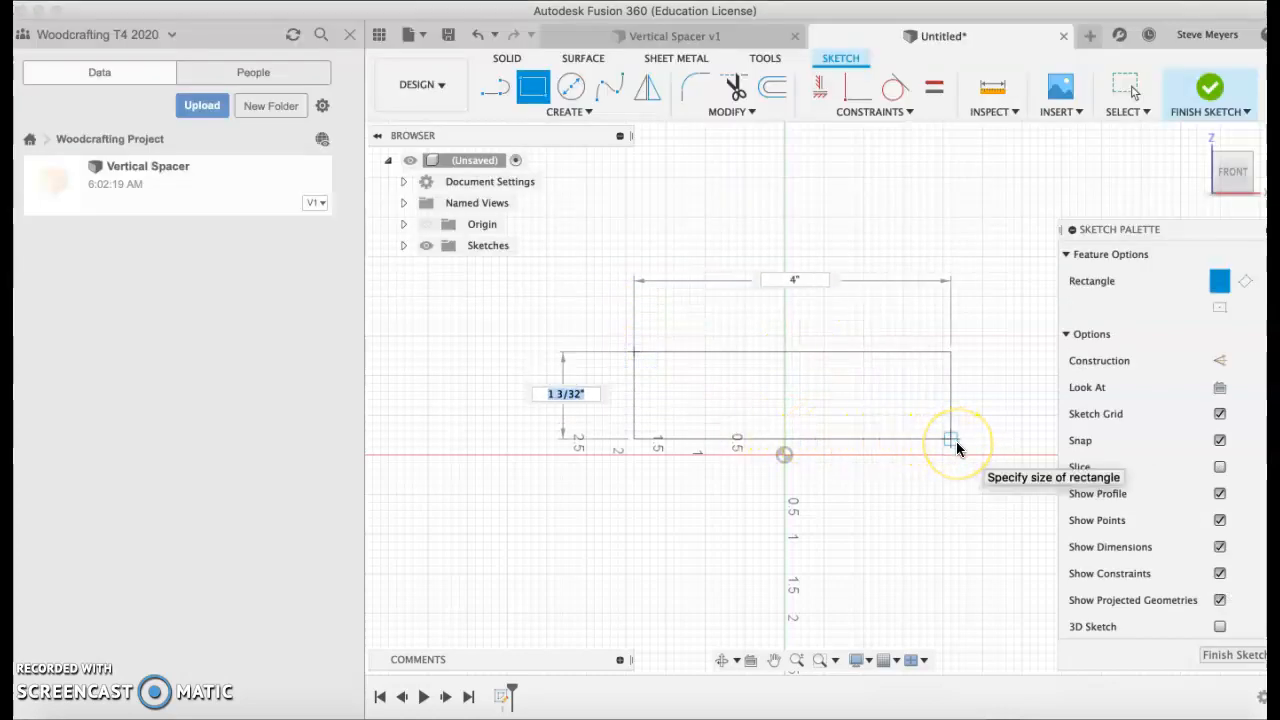
type("1.5")
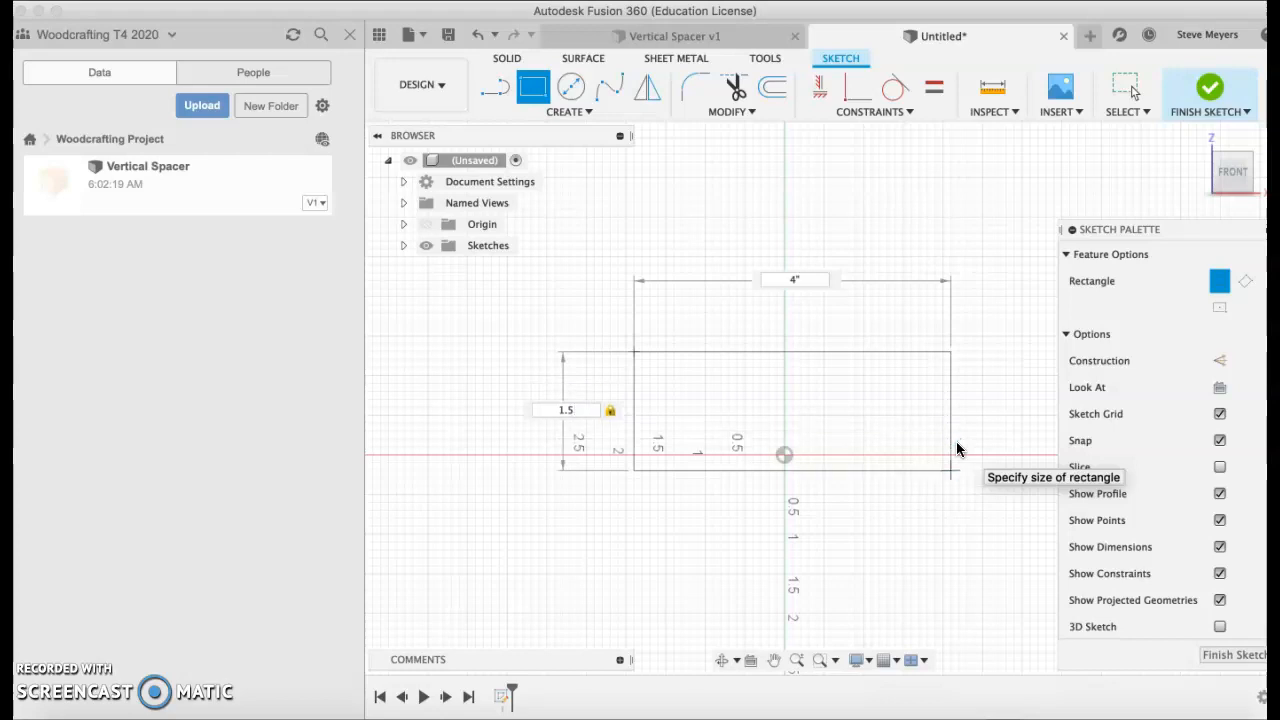
key("Tab")
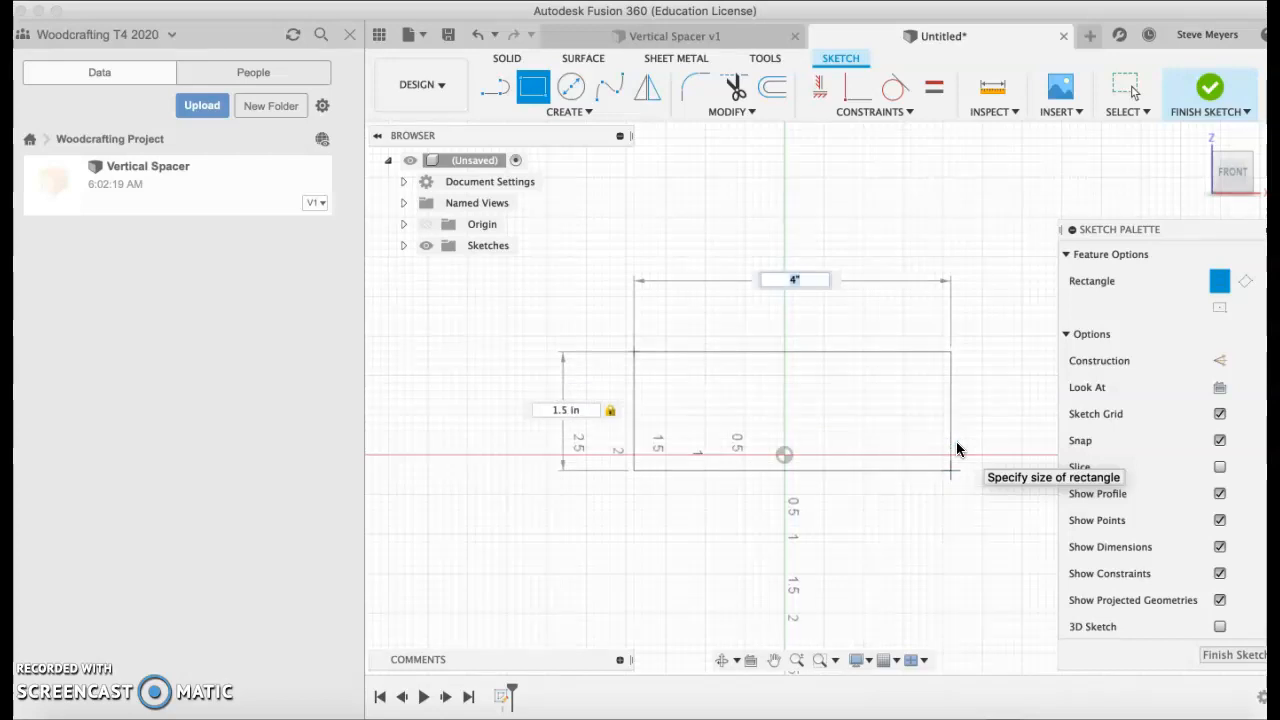
type("5")
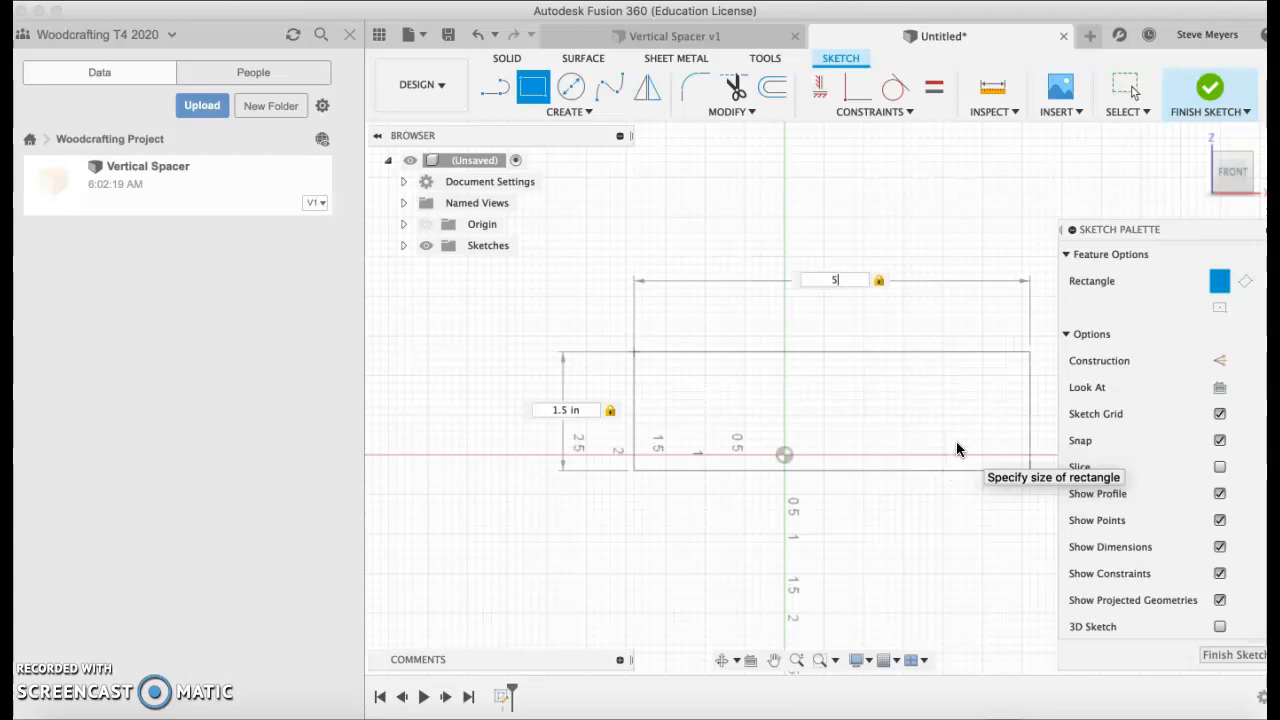
key("Return")
left_click(955, 445)
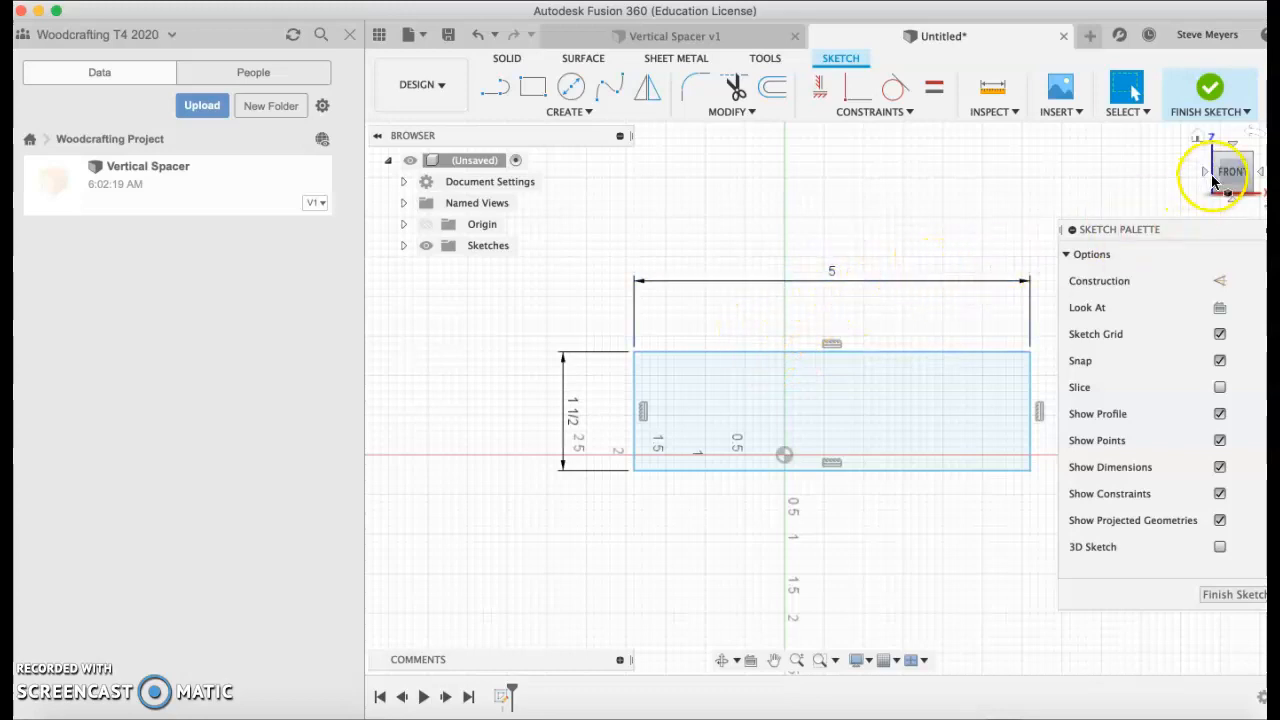
Finish the sketch and extrude the 5 by 1.5 in rectangle 0.75 in to one side as a new body.
left_click(1208, 100)
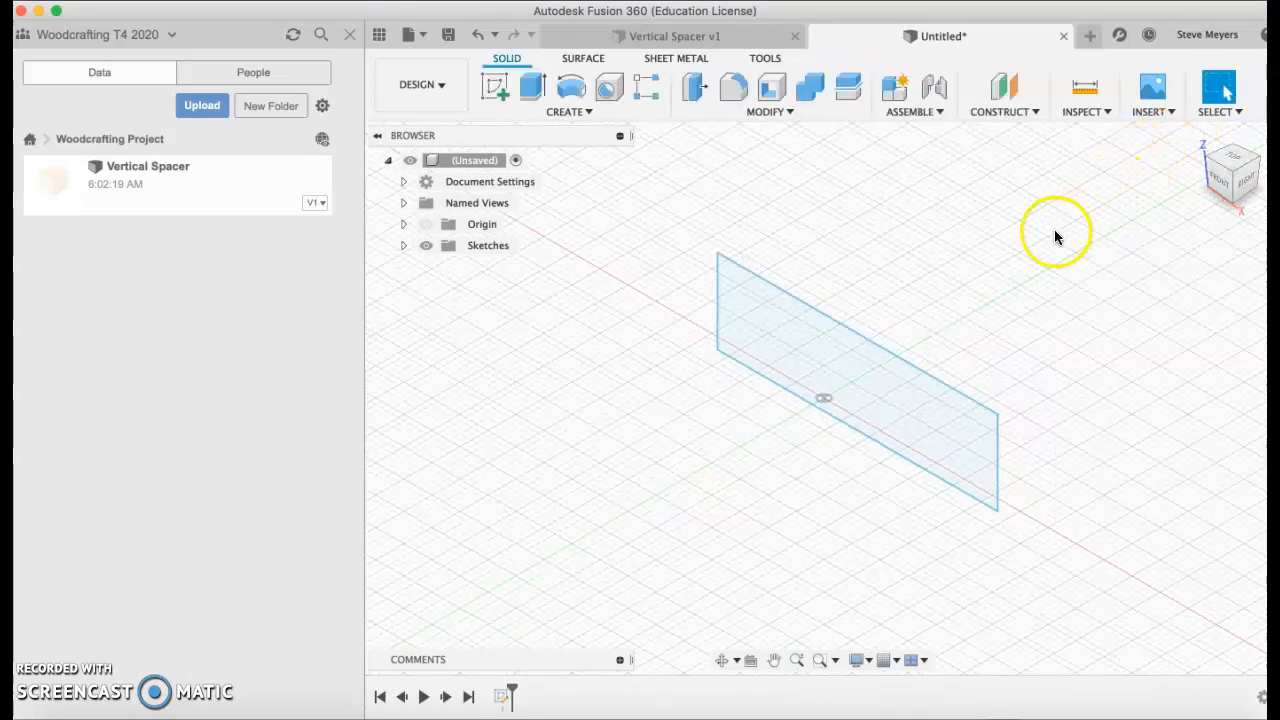
left_click(532, 88)
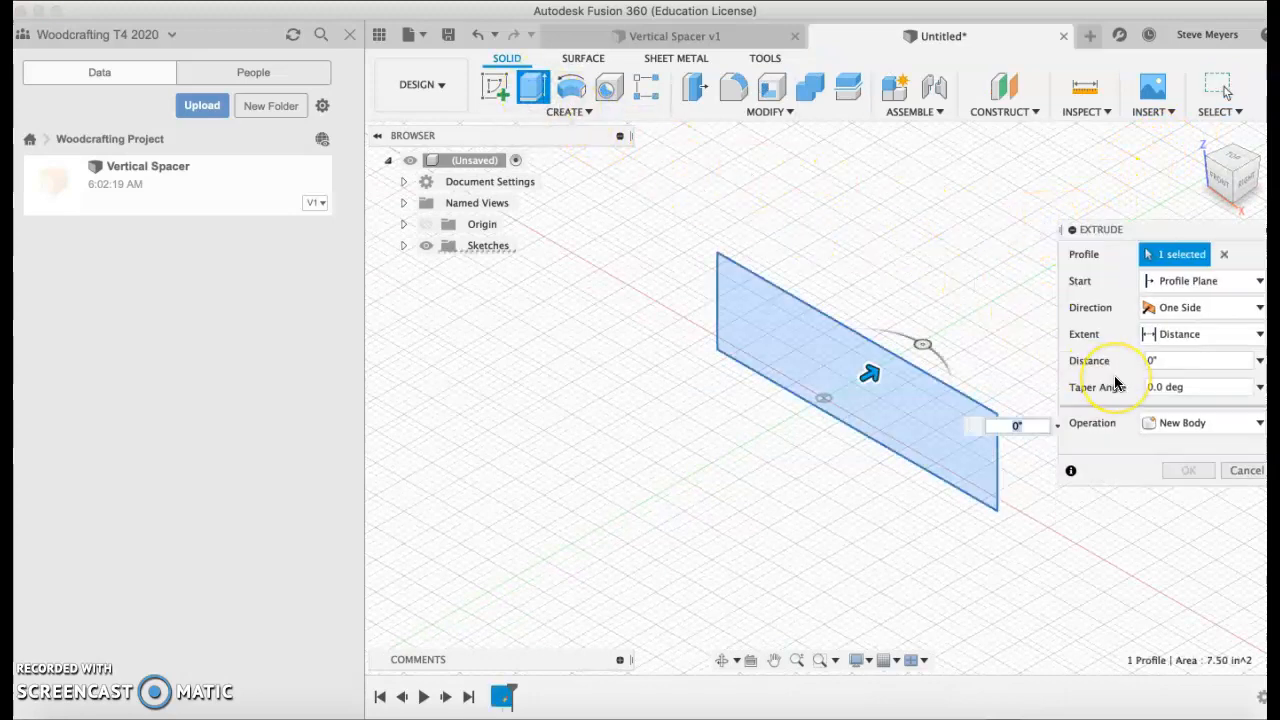
type(".7")
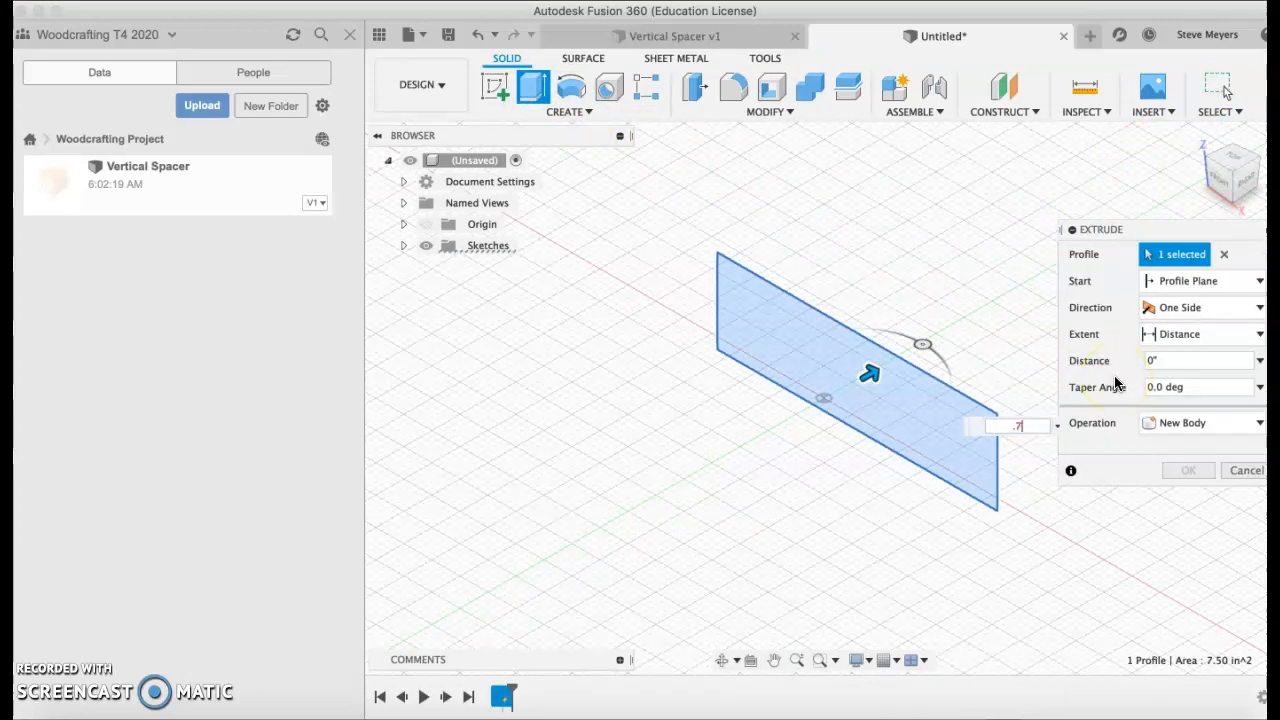
type("5")
left_click(1188, 470)
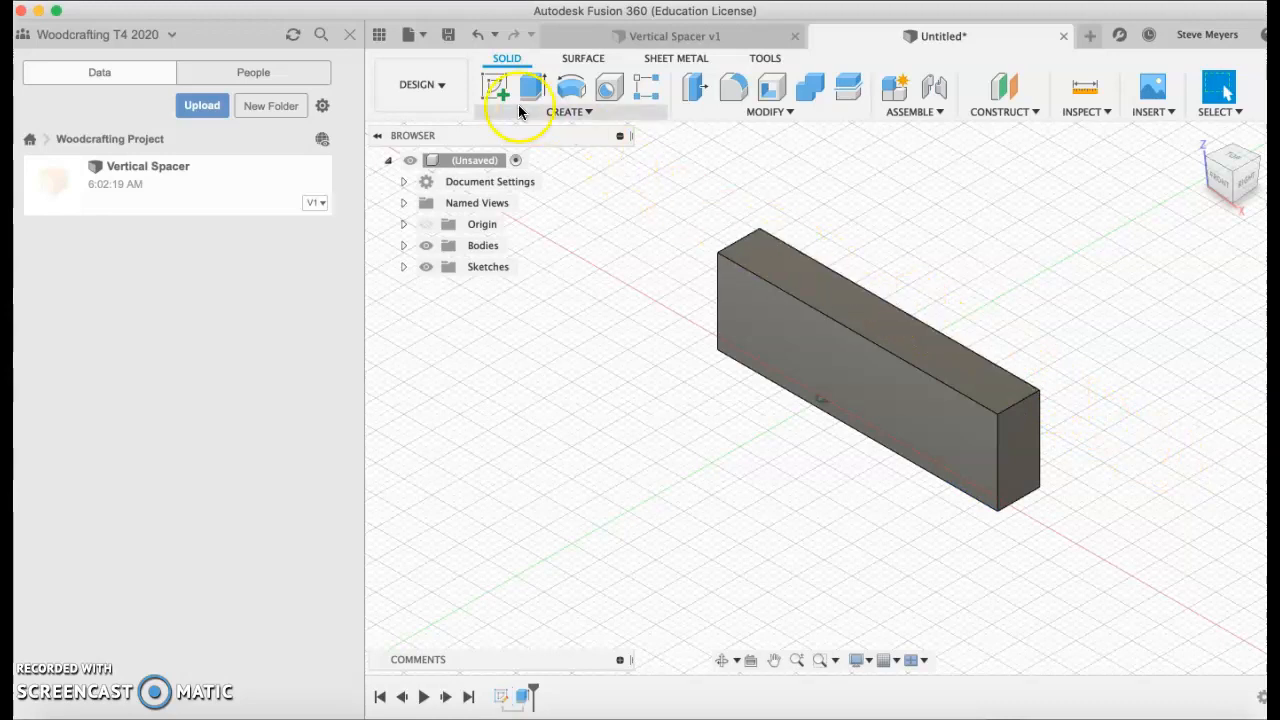
Save the design as "Horizontal Spacer" in the Woodcrafting Project.
left_click(418, 37)
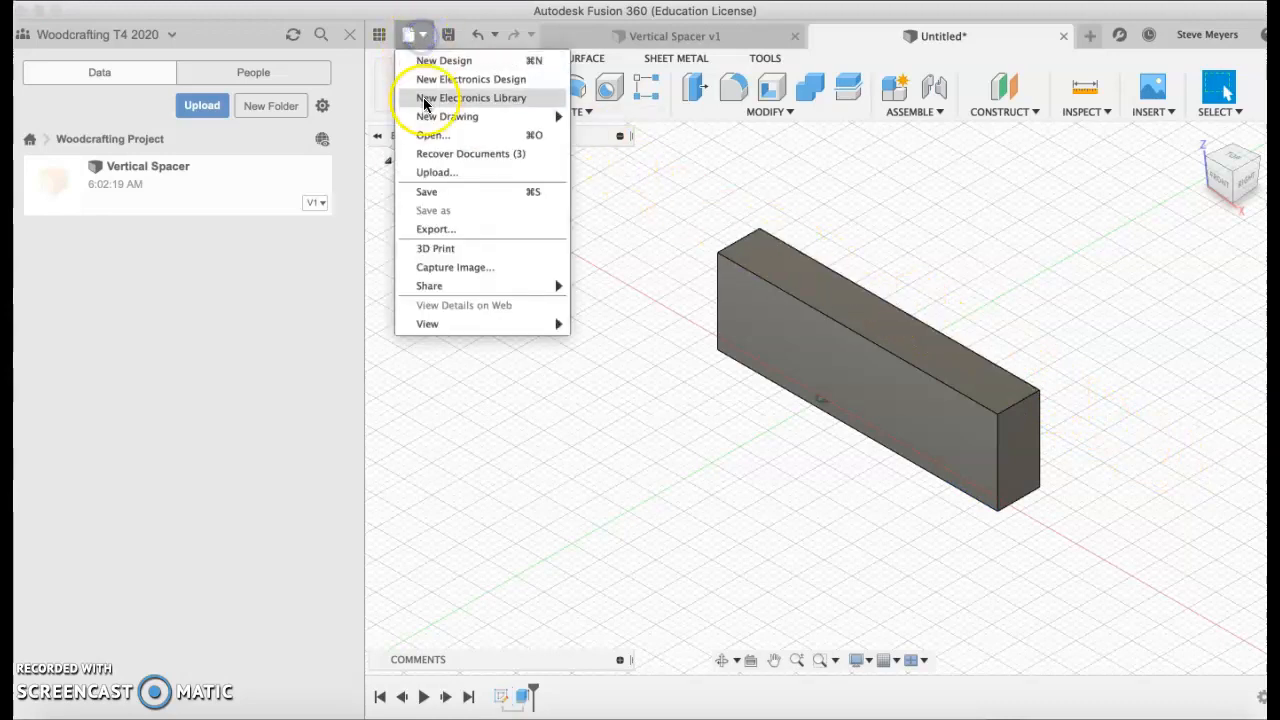
left_click(439, 190)
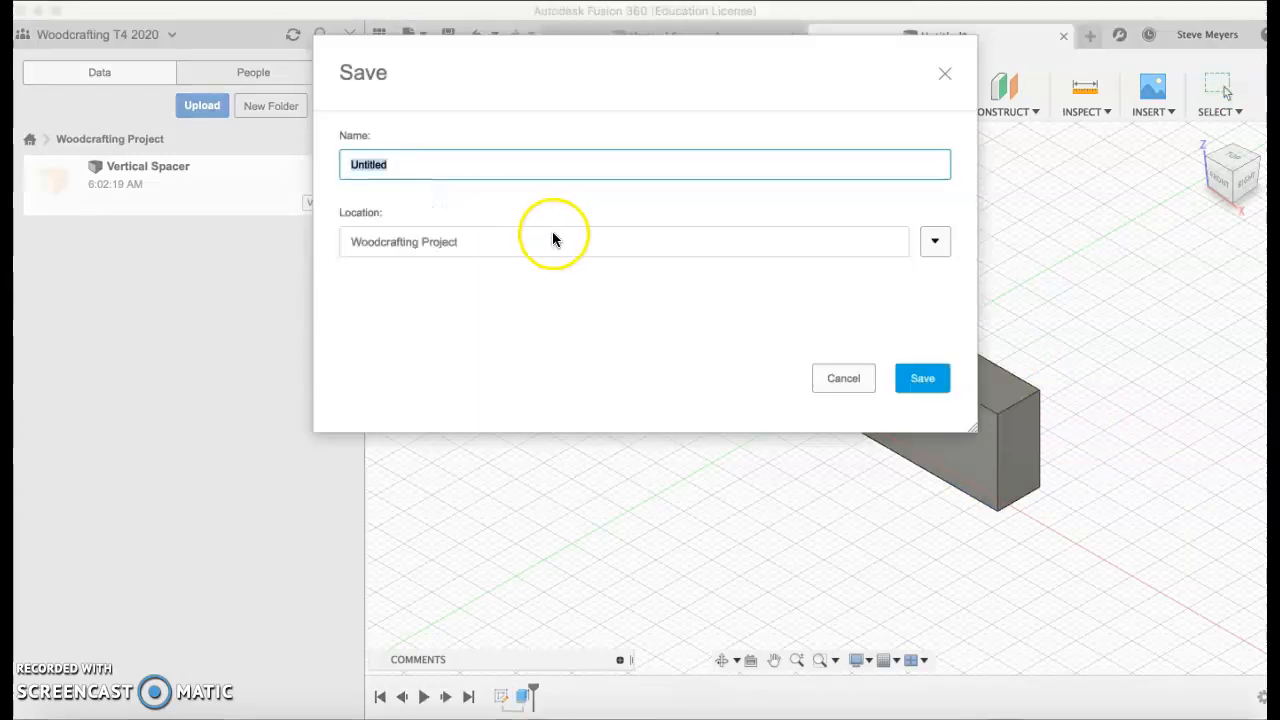
type("Ho")
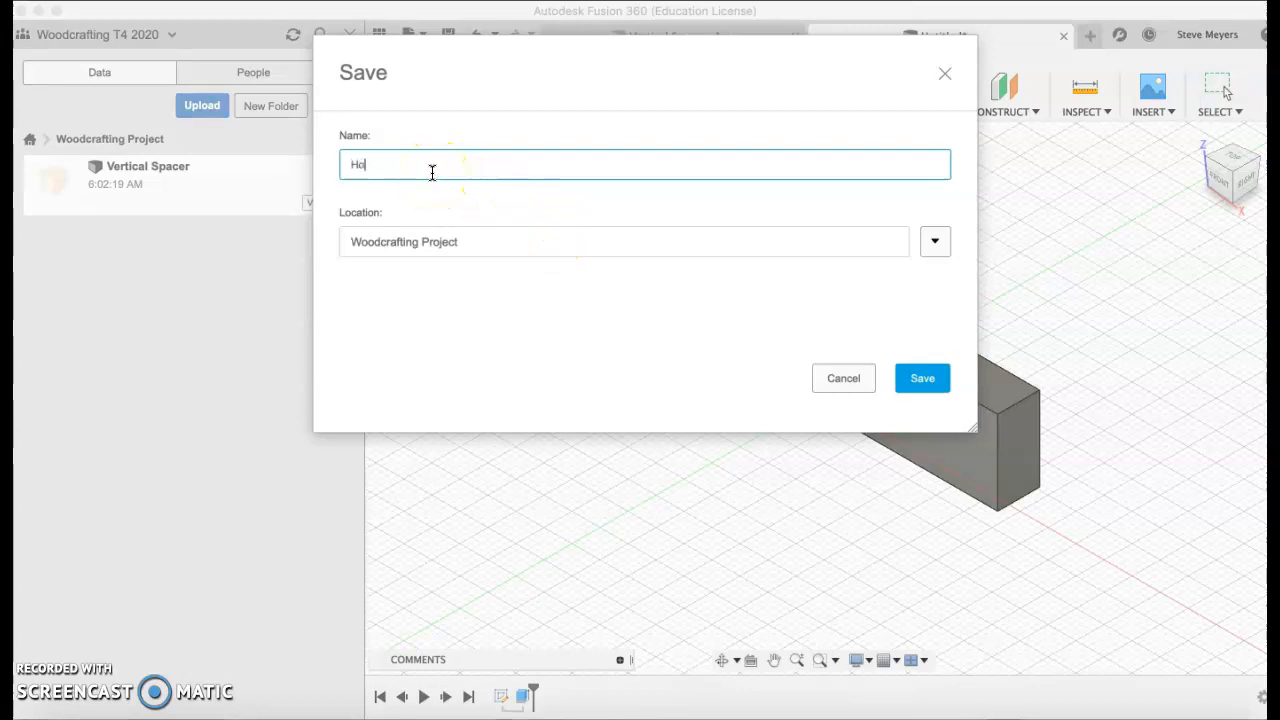
type("rizon")
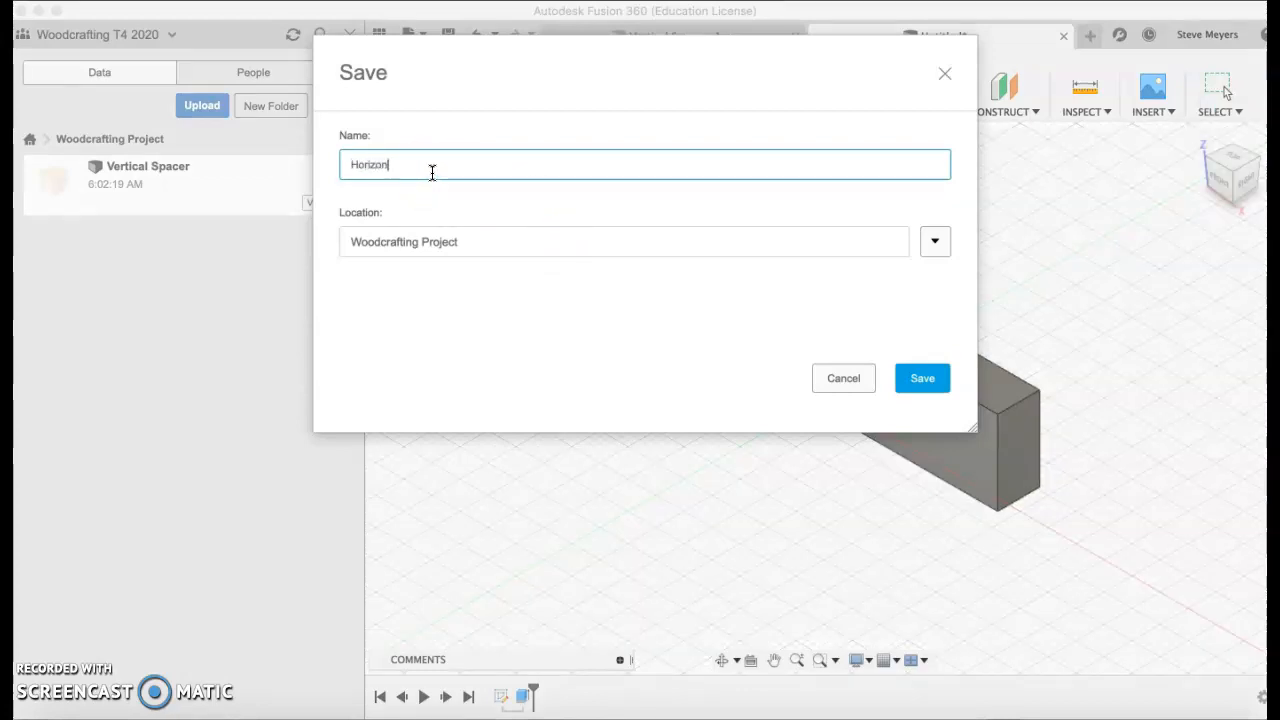
type("tal Spacer")
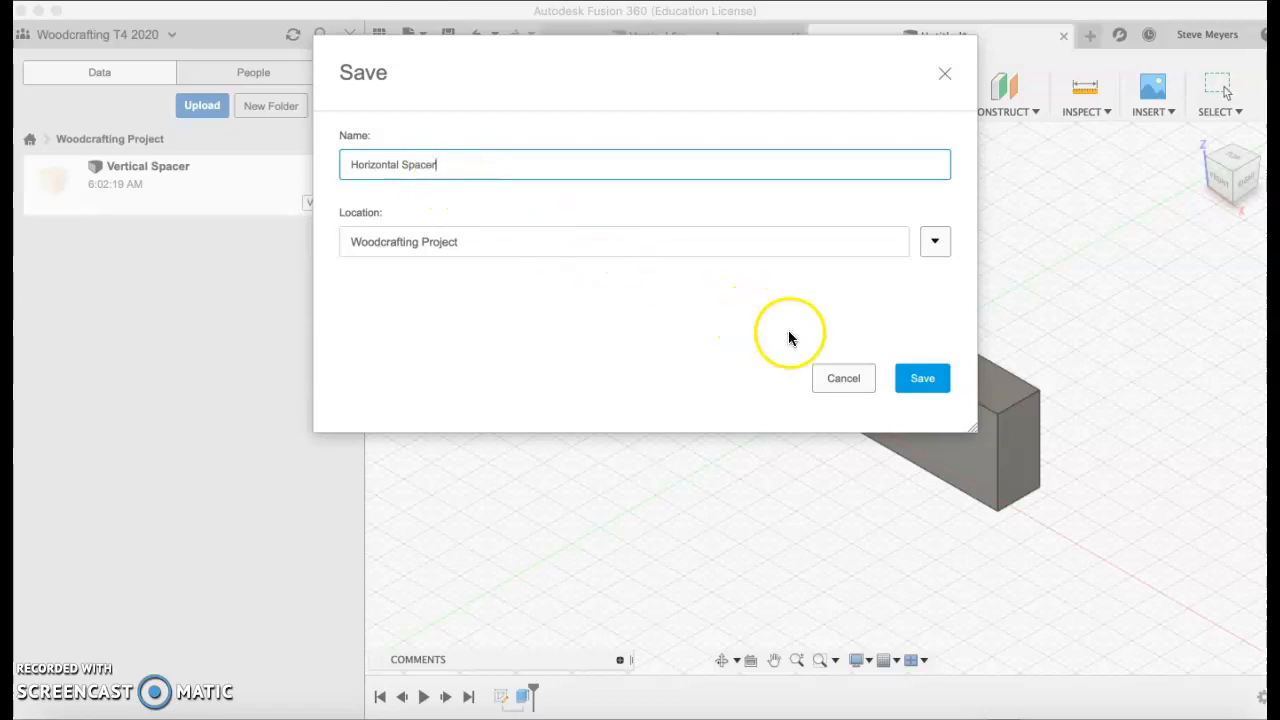
left_click(921, 377)
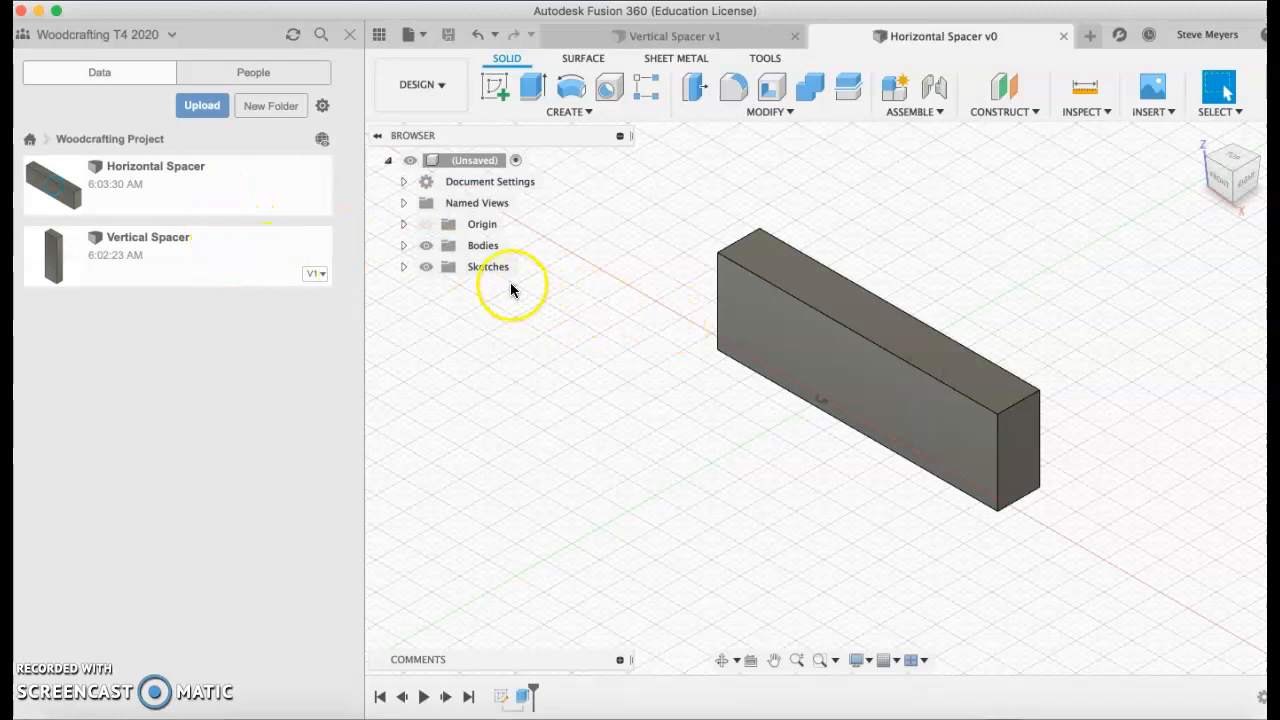
Expand the Sketches and Bodies folders of the Horizontal Spacer and examine which sketch and body make up the model.
left_click(403, 267)
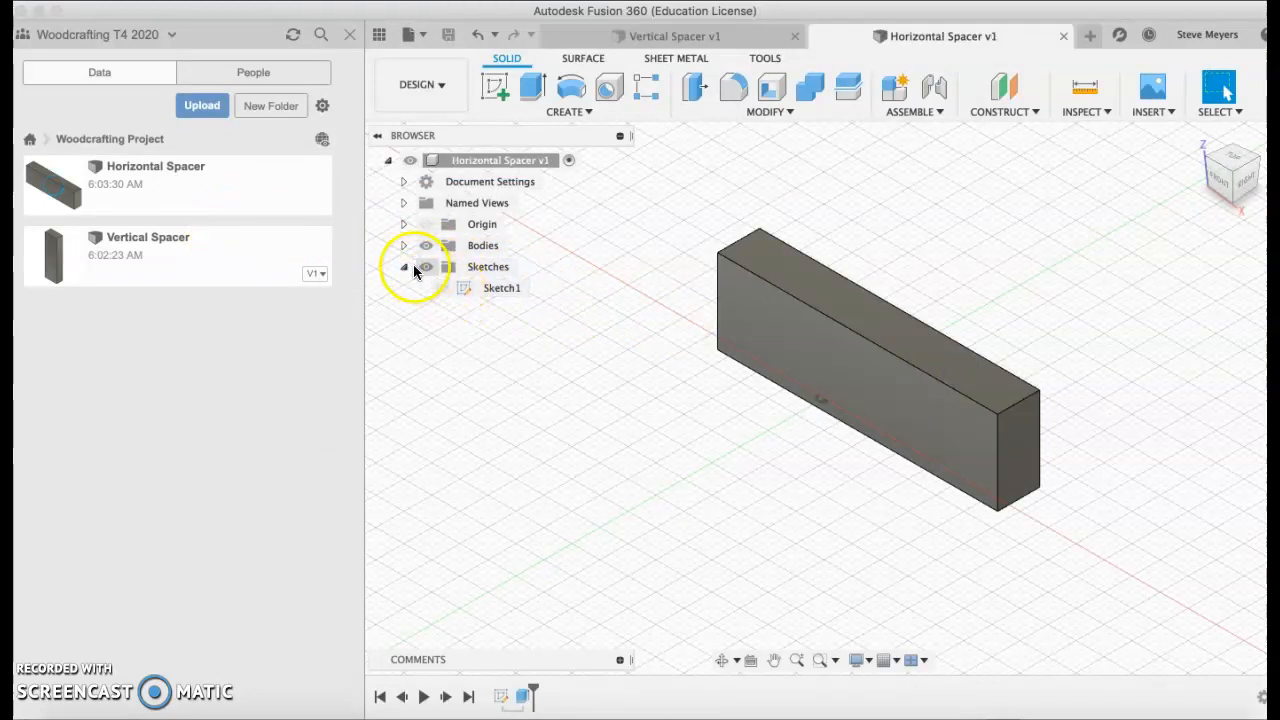
left_click(403, 246)
left_click(466, 296)
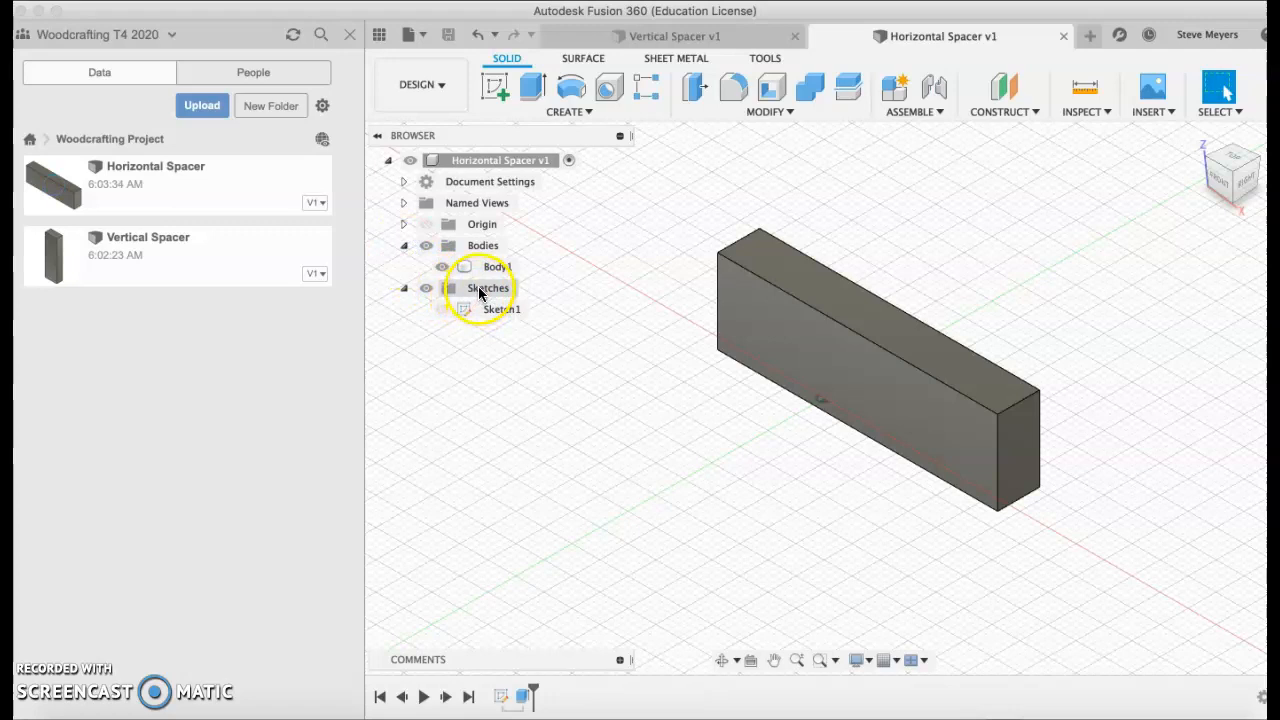
left_click(720, 280)
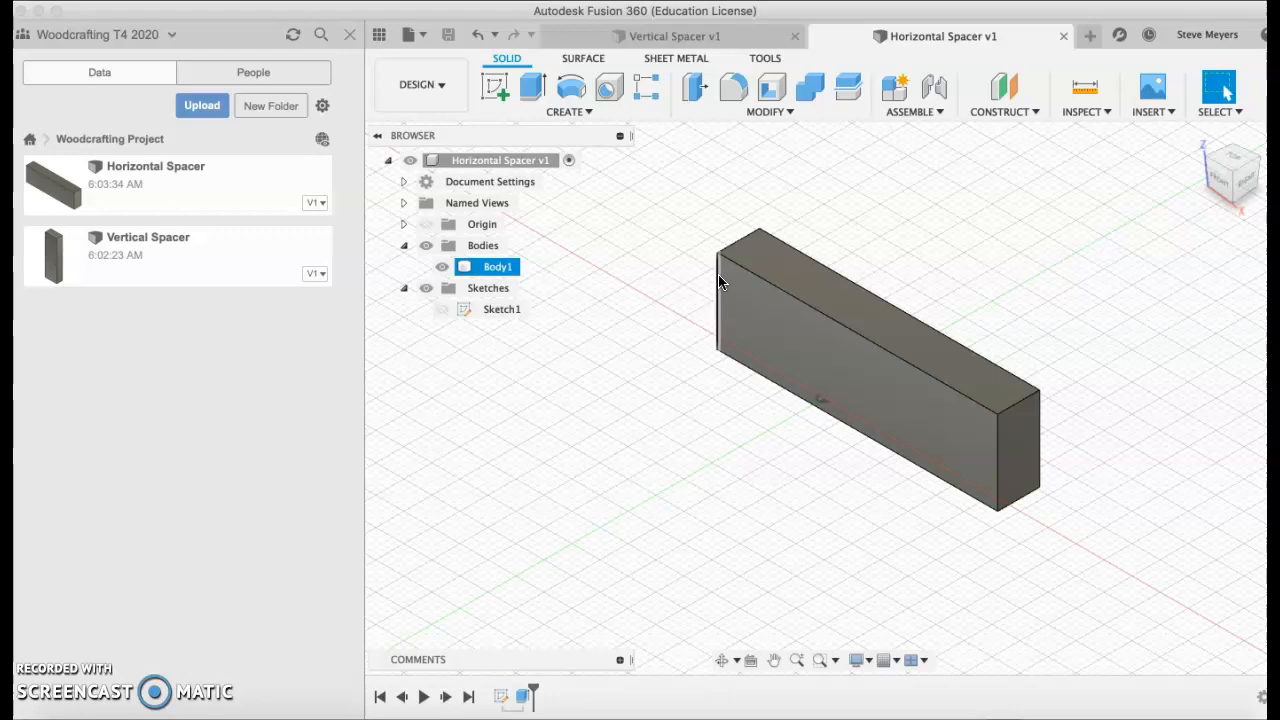
left_click(768, 293)
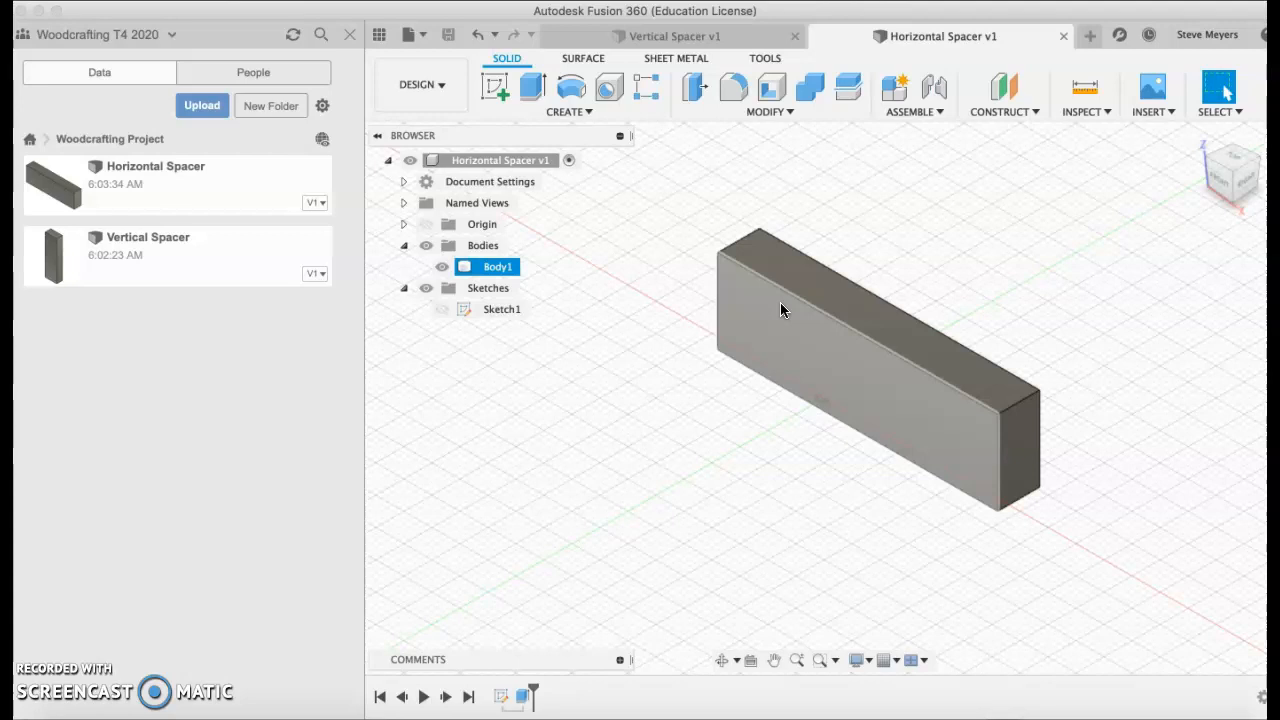
left_click(779, 313)
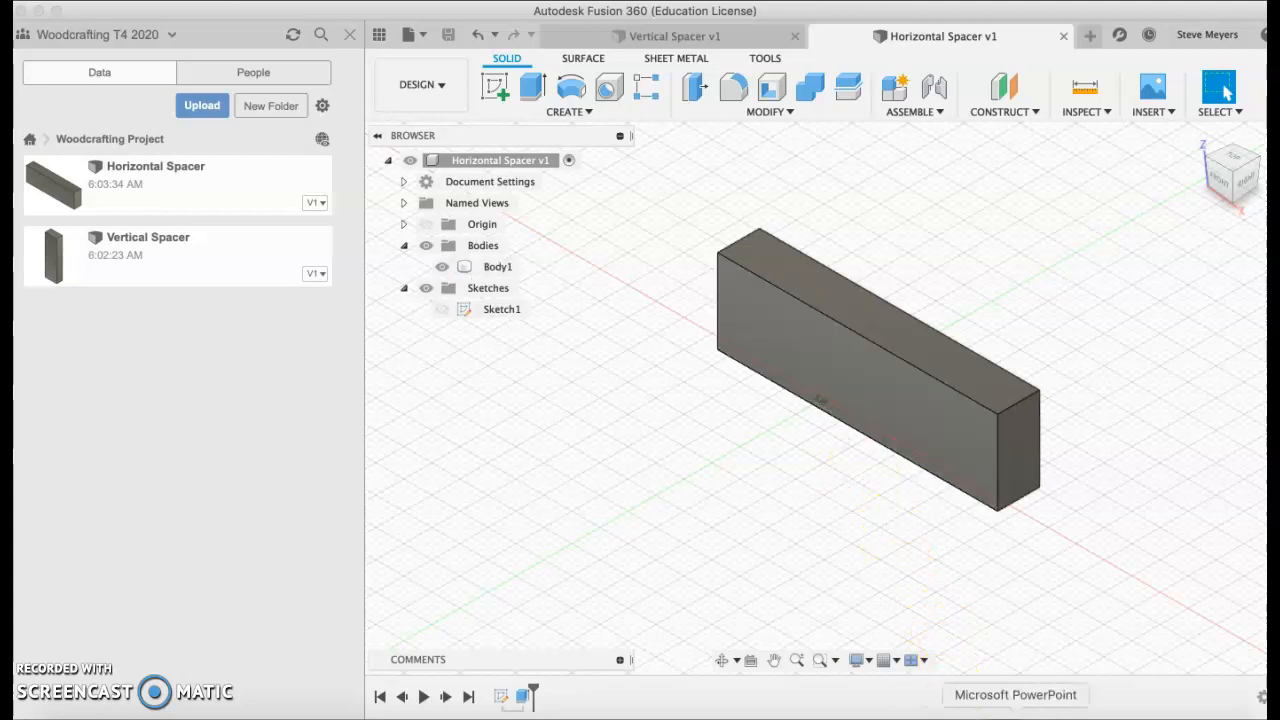
left_click(814, 712)
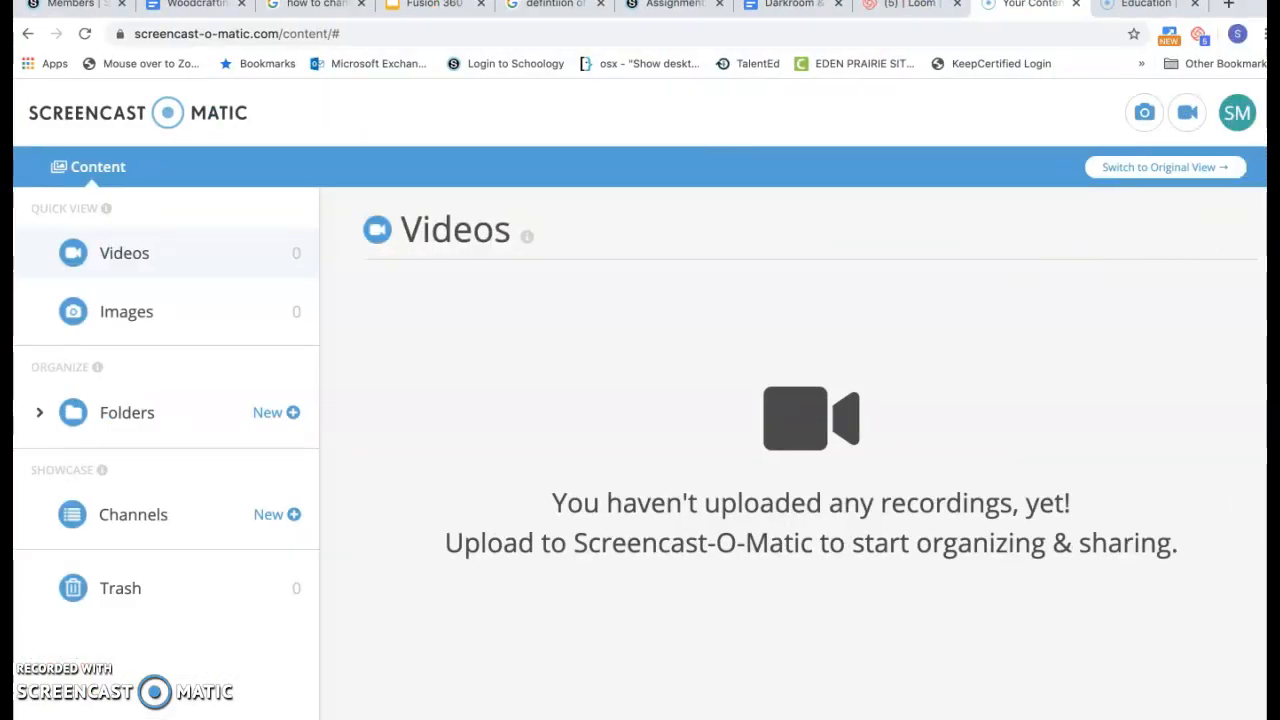
left_click(50, 679)
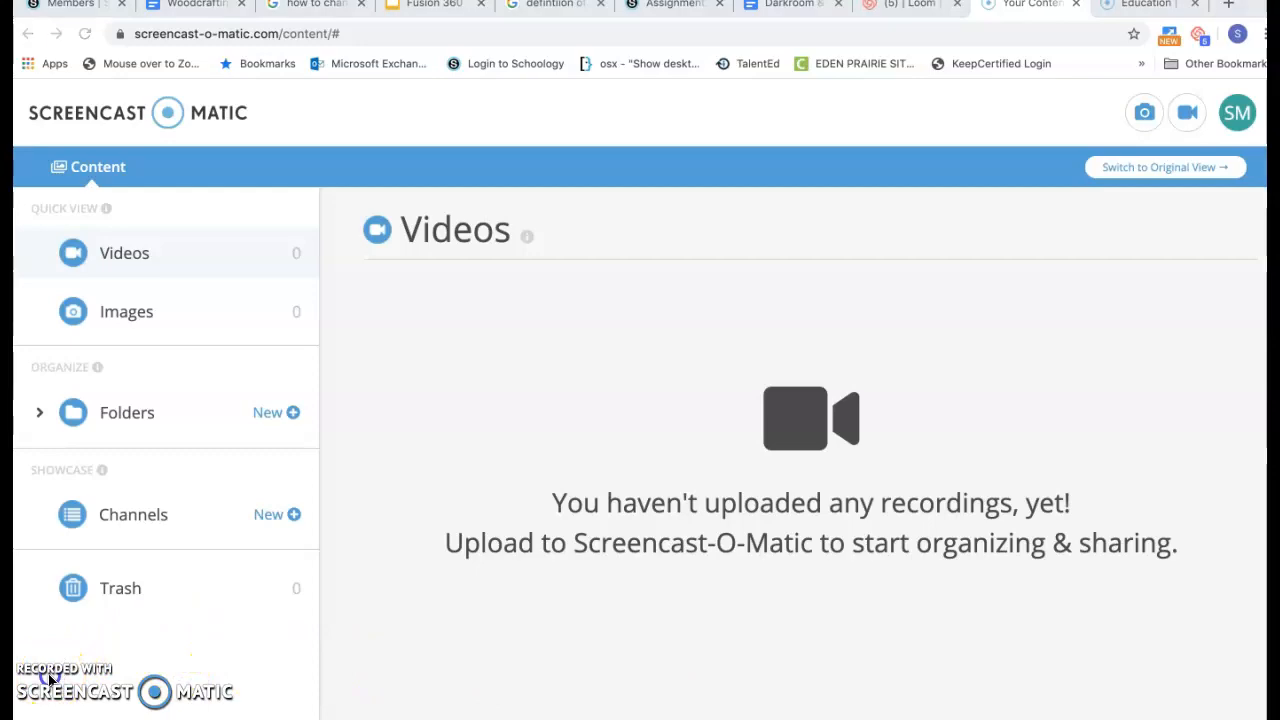